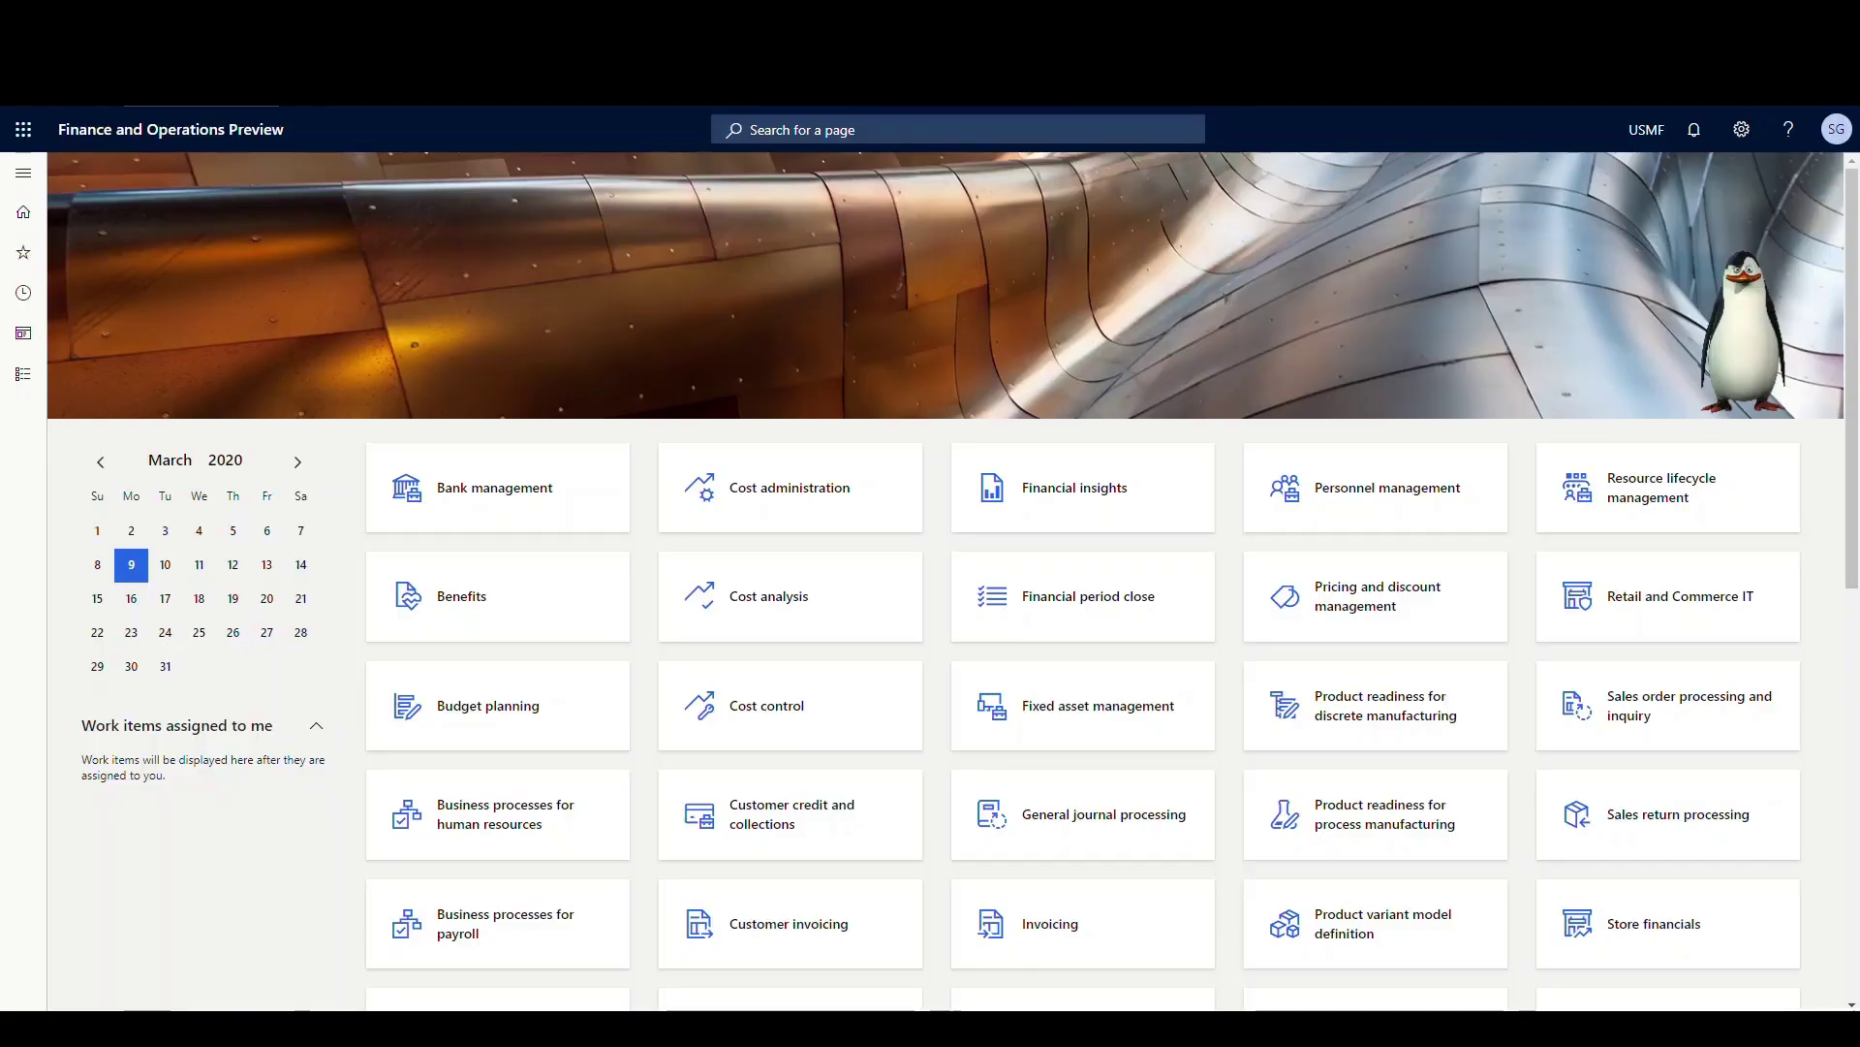
Go to the All sales orders list under Sales and marketing
left_click(14, 180)
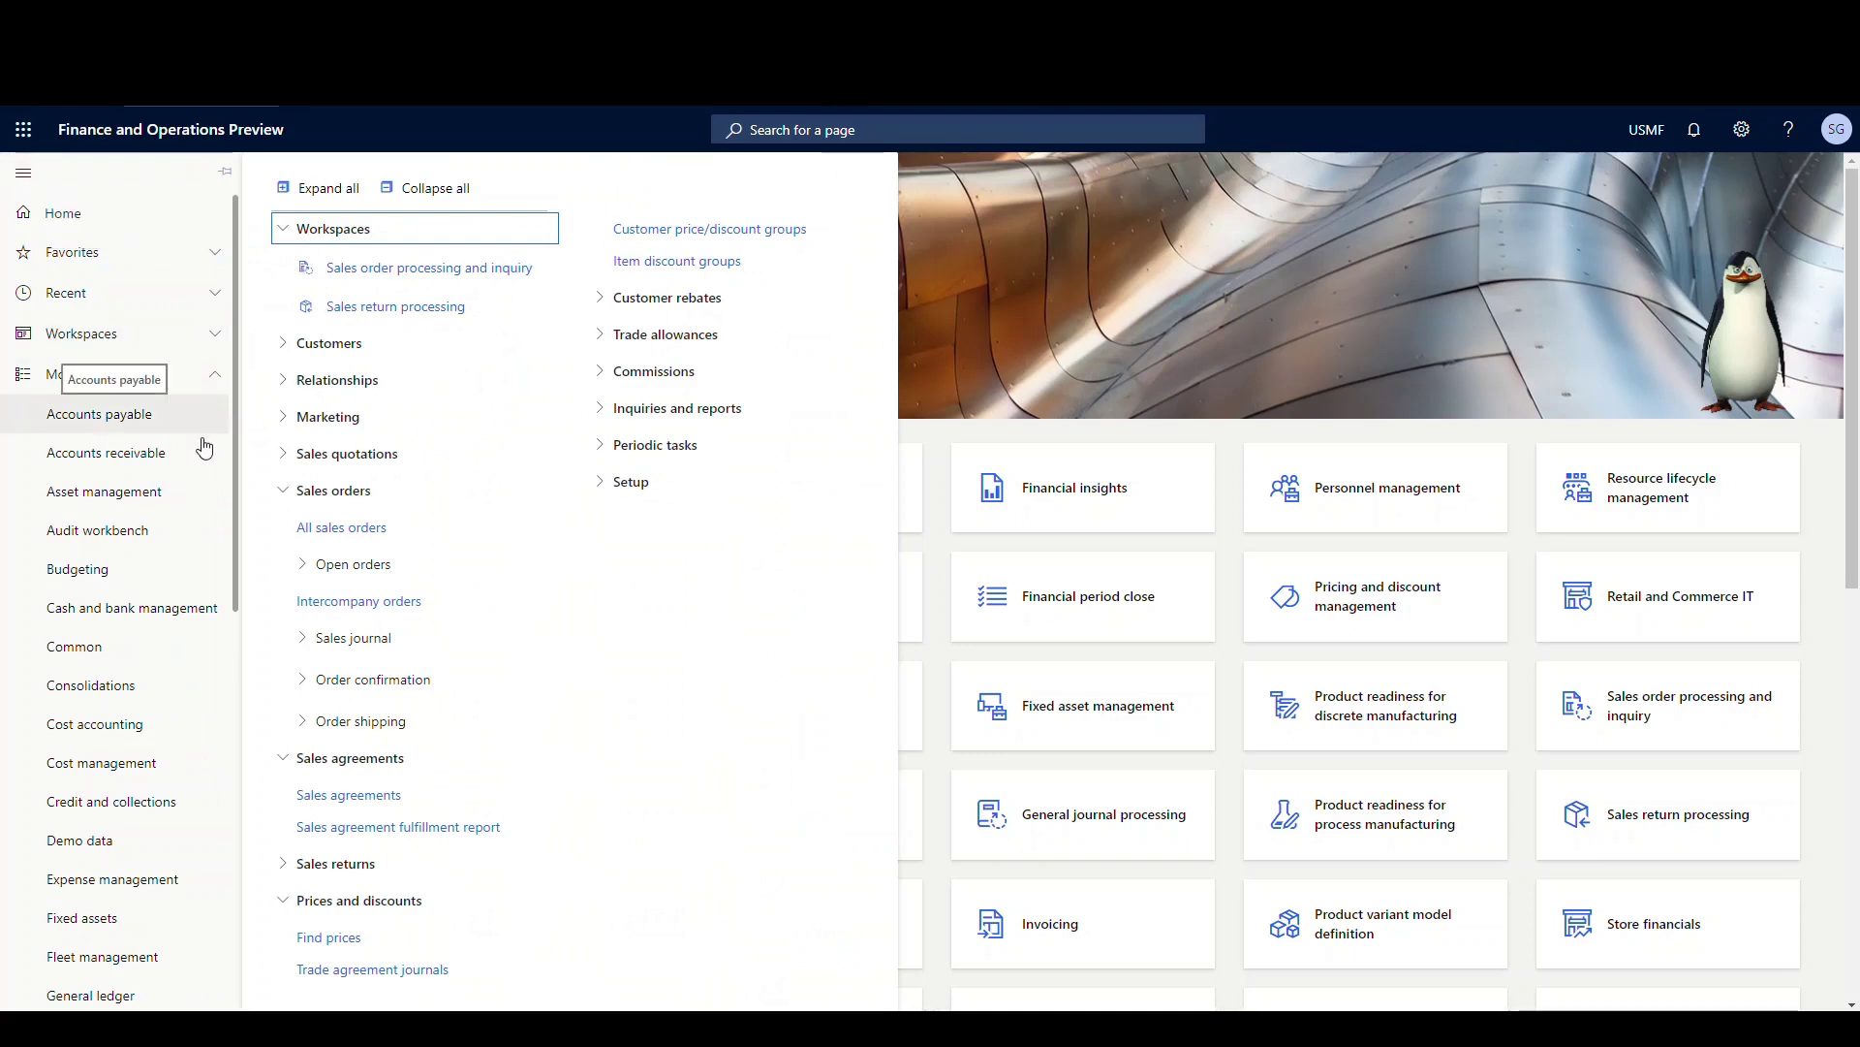
scroll(190, 499, "down", 1)
scroll(190, 499, "down", 6)
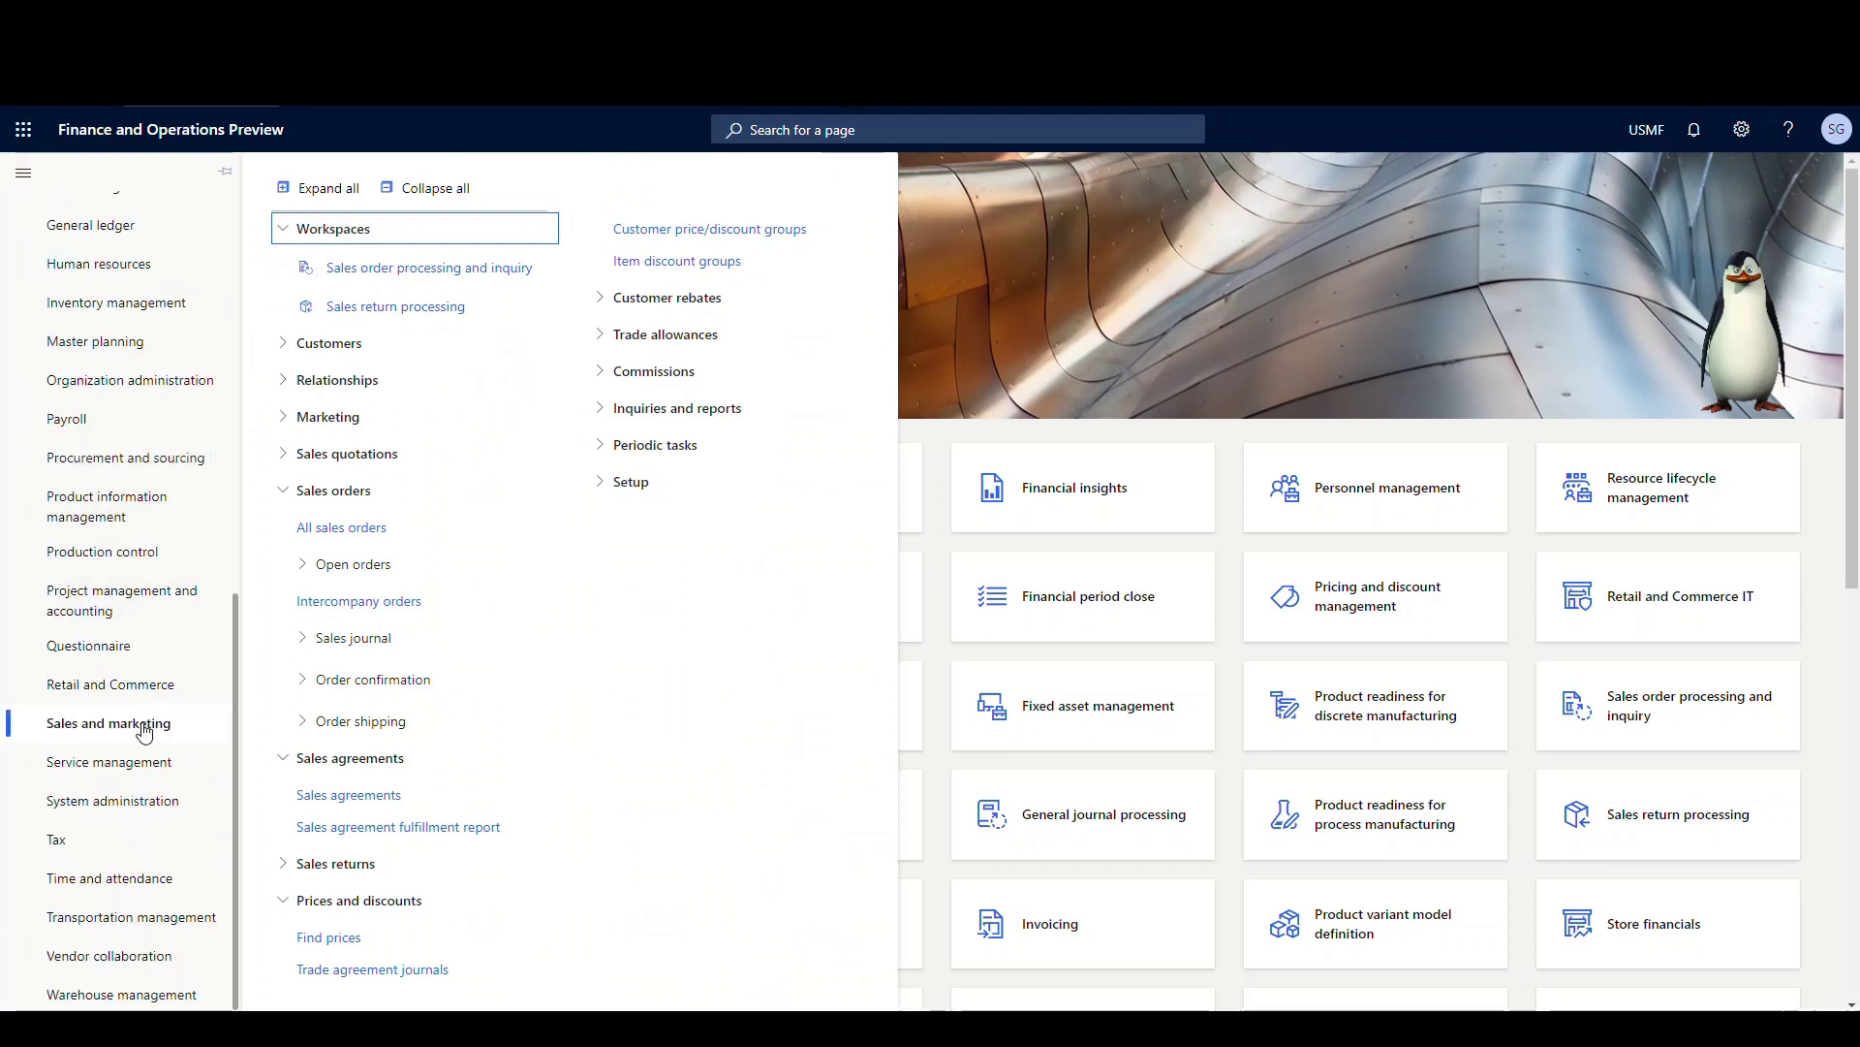
left_click(375, 530)
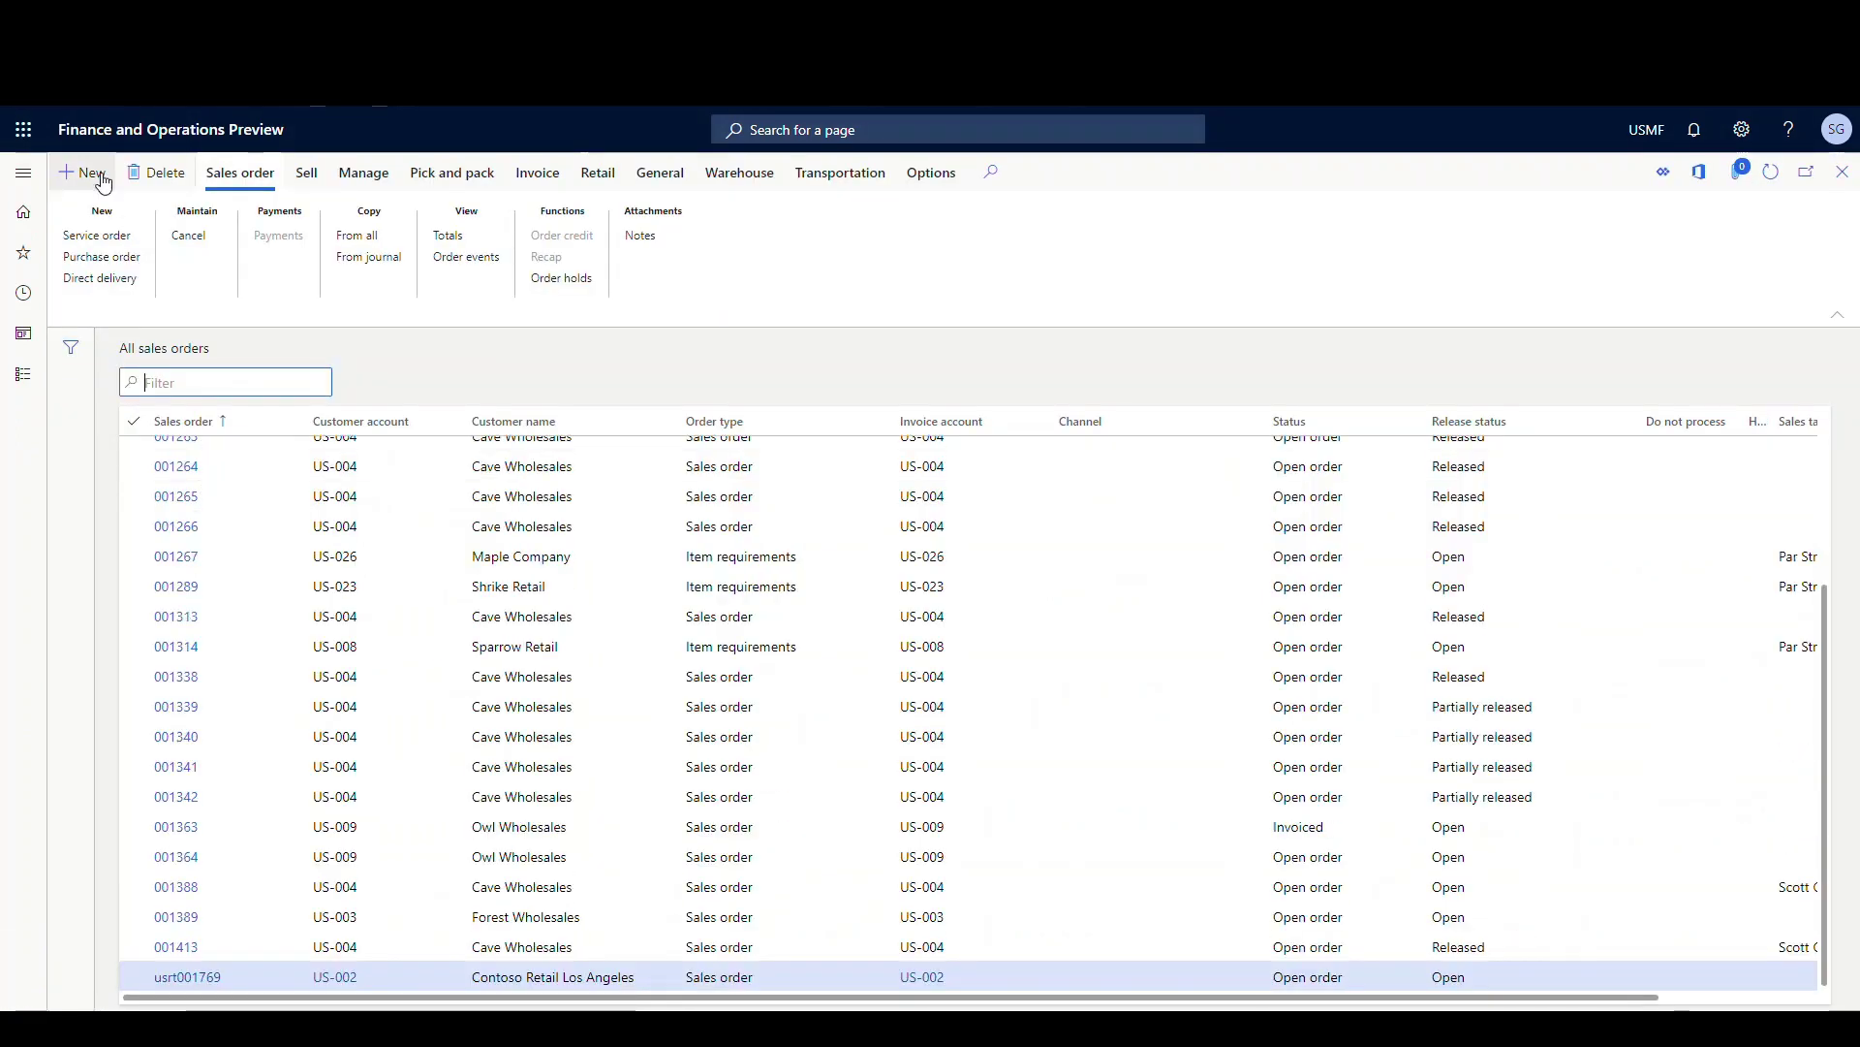
Start a new sales order for customer account US-004 shipping from warehouse 24
left_click(105, 185)
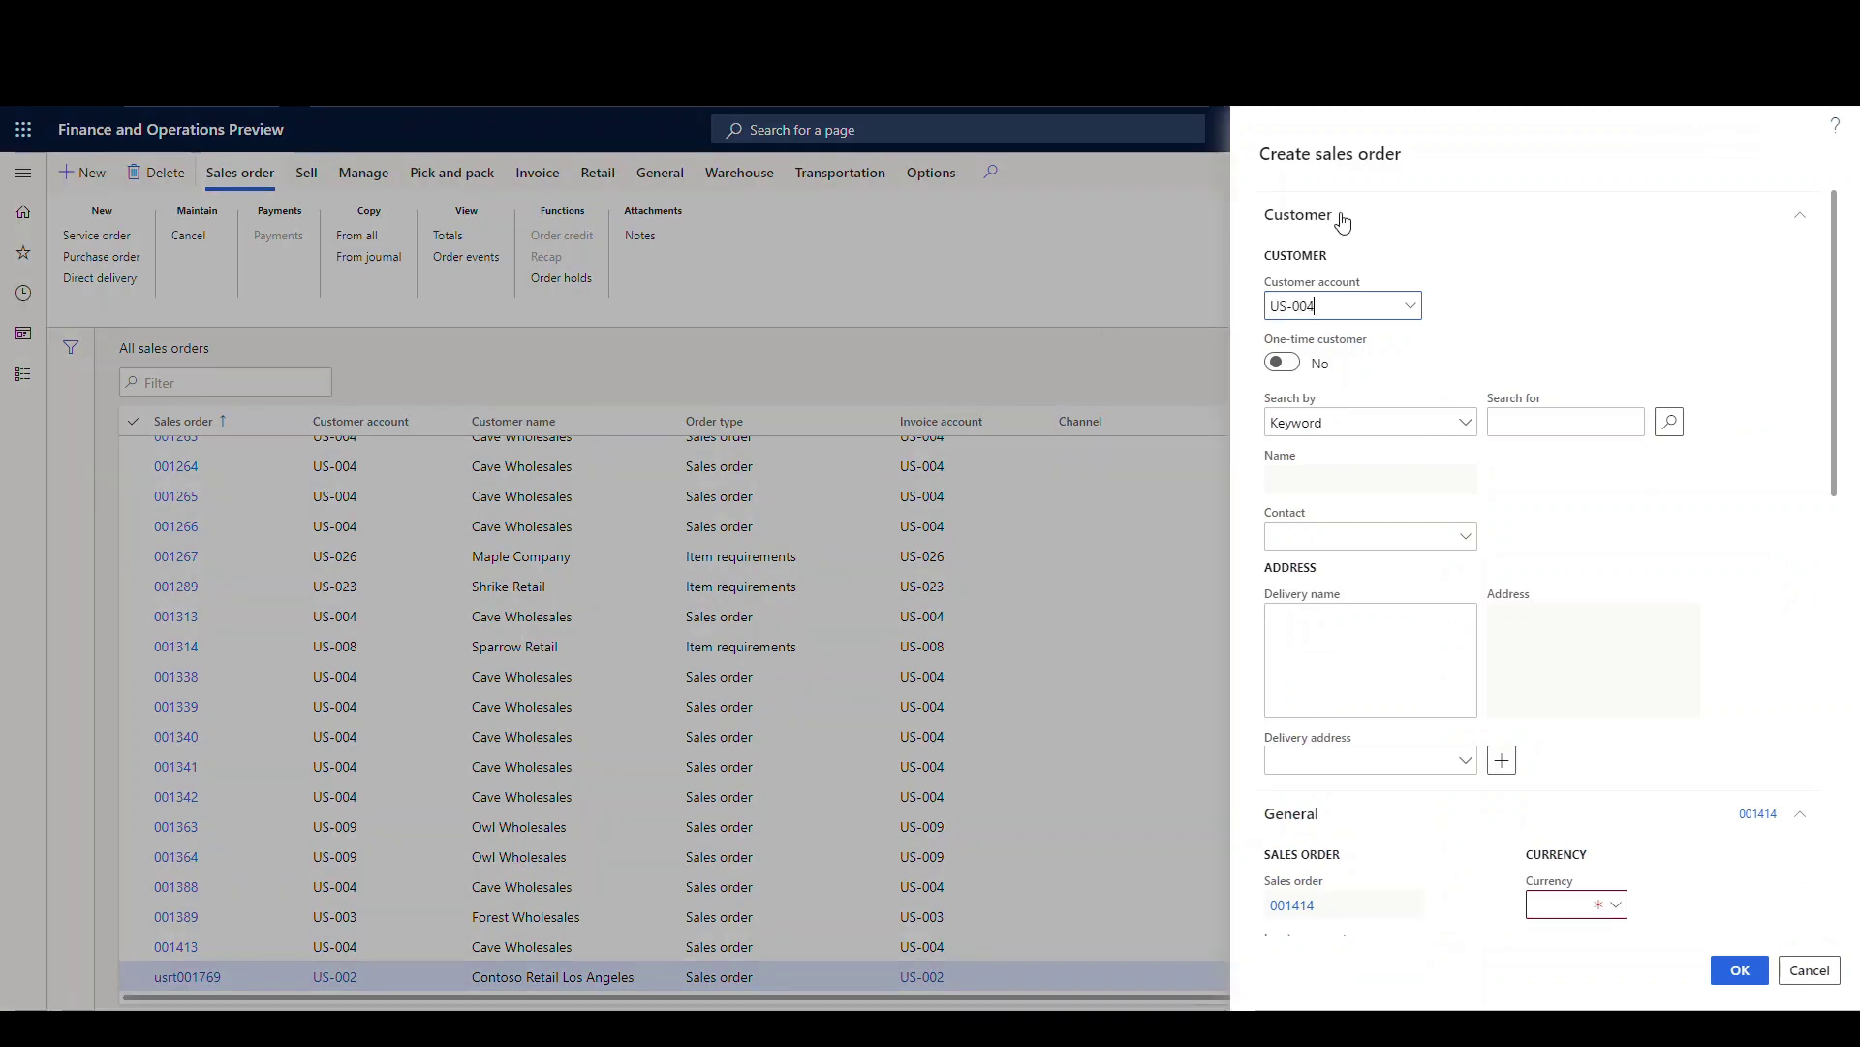
type("US-004")
key("Tab")
scroll(1781, 419, "down", 7)
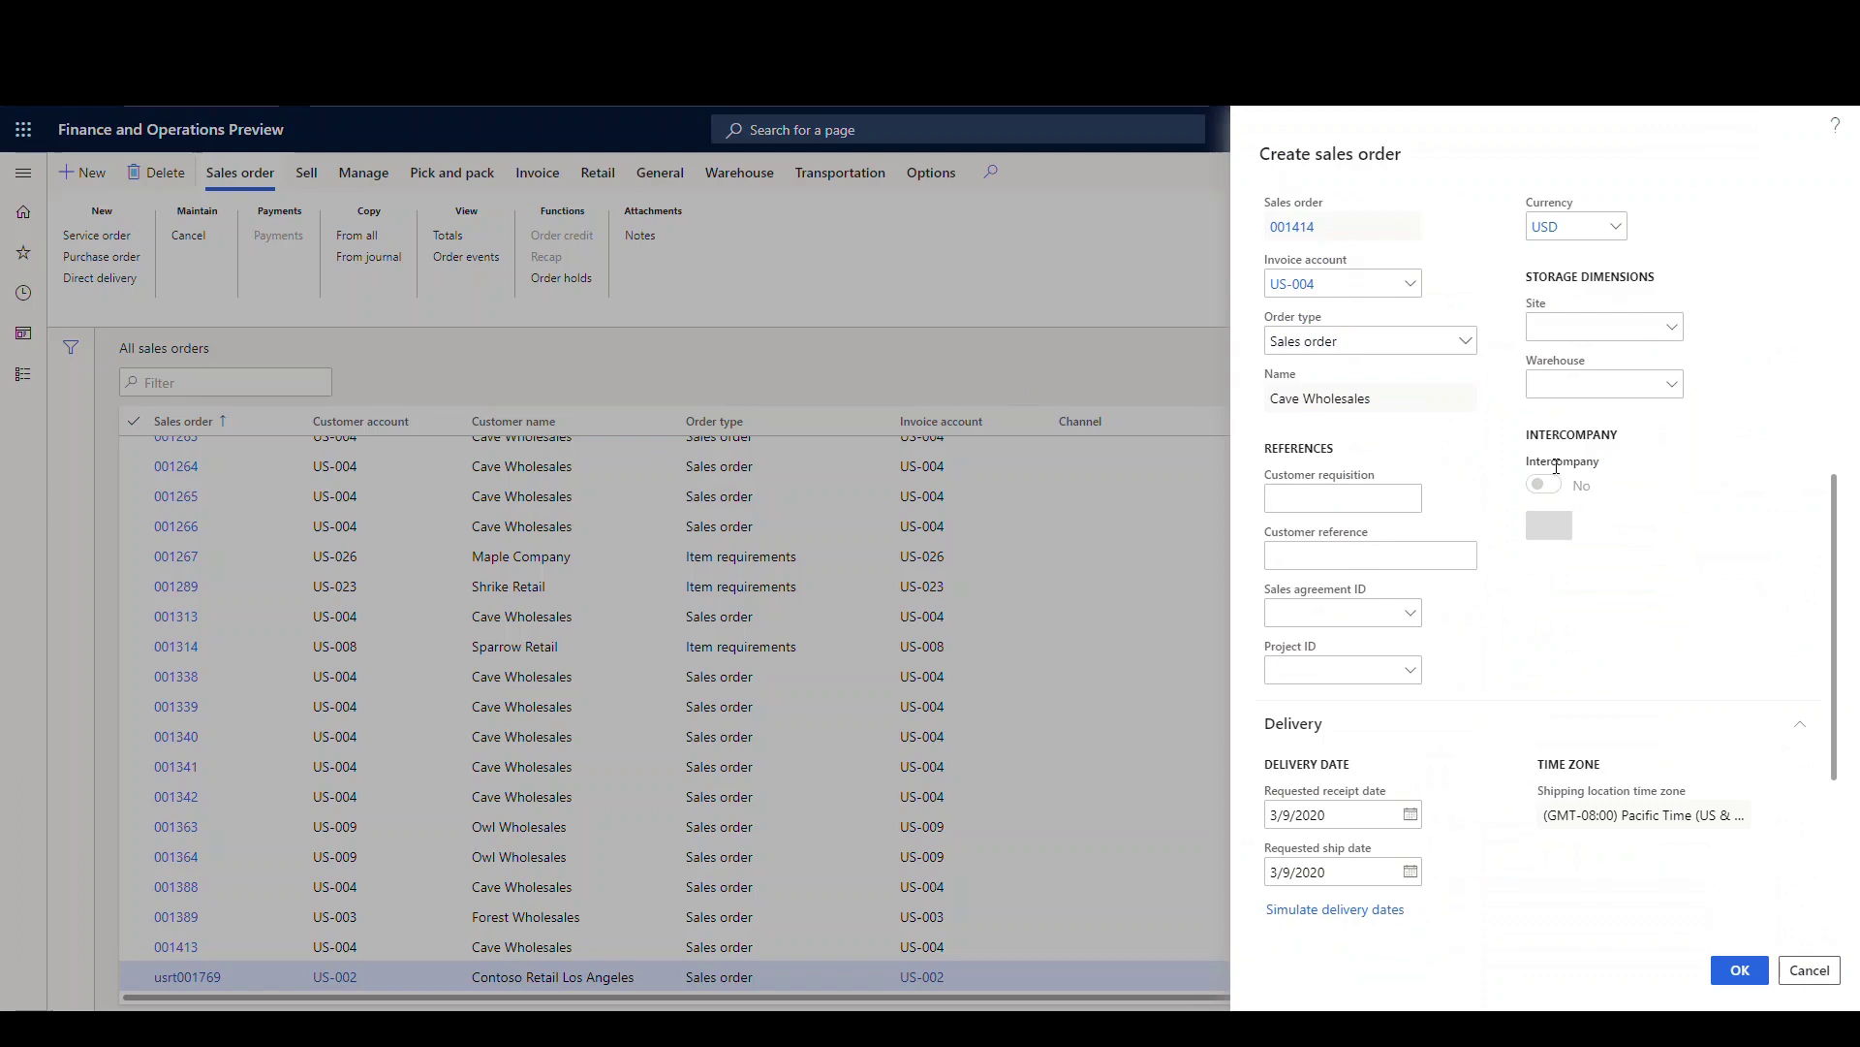
left_click(1554, 382)
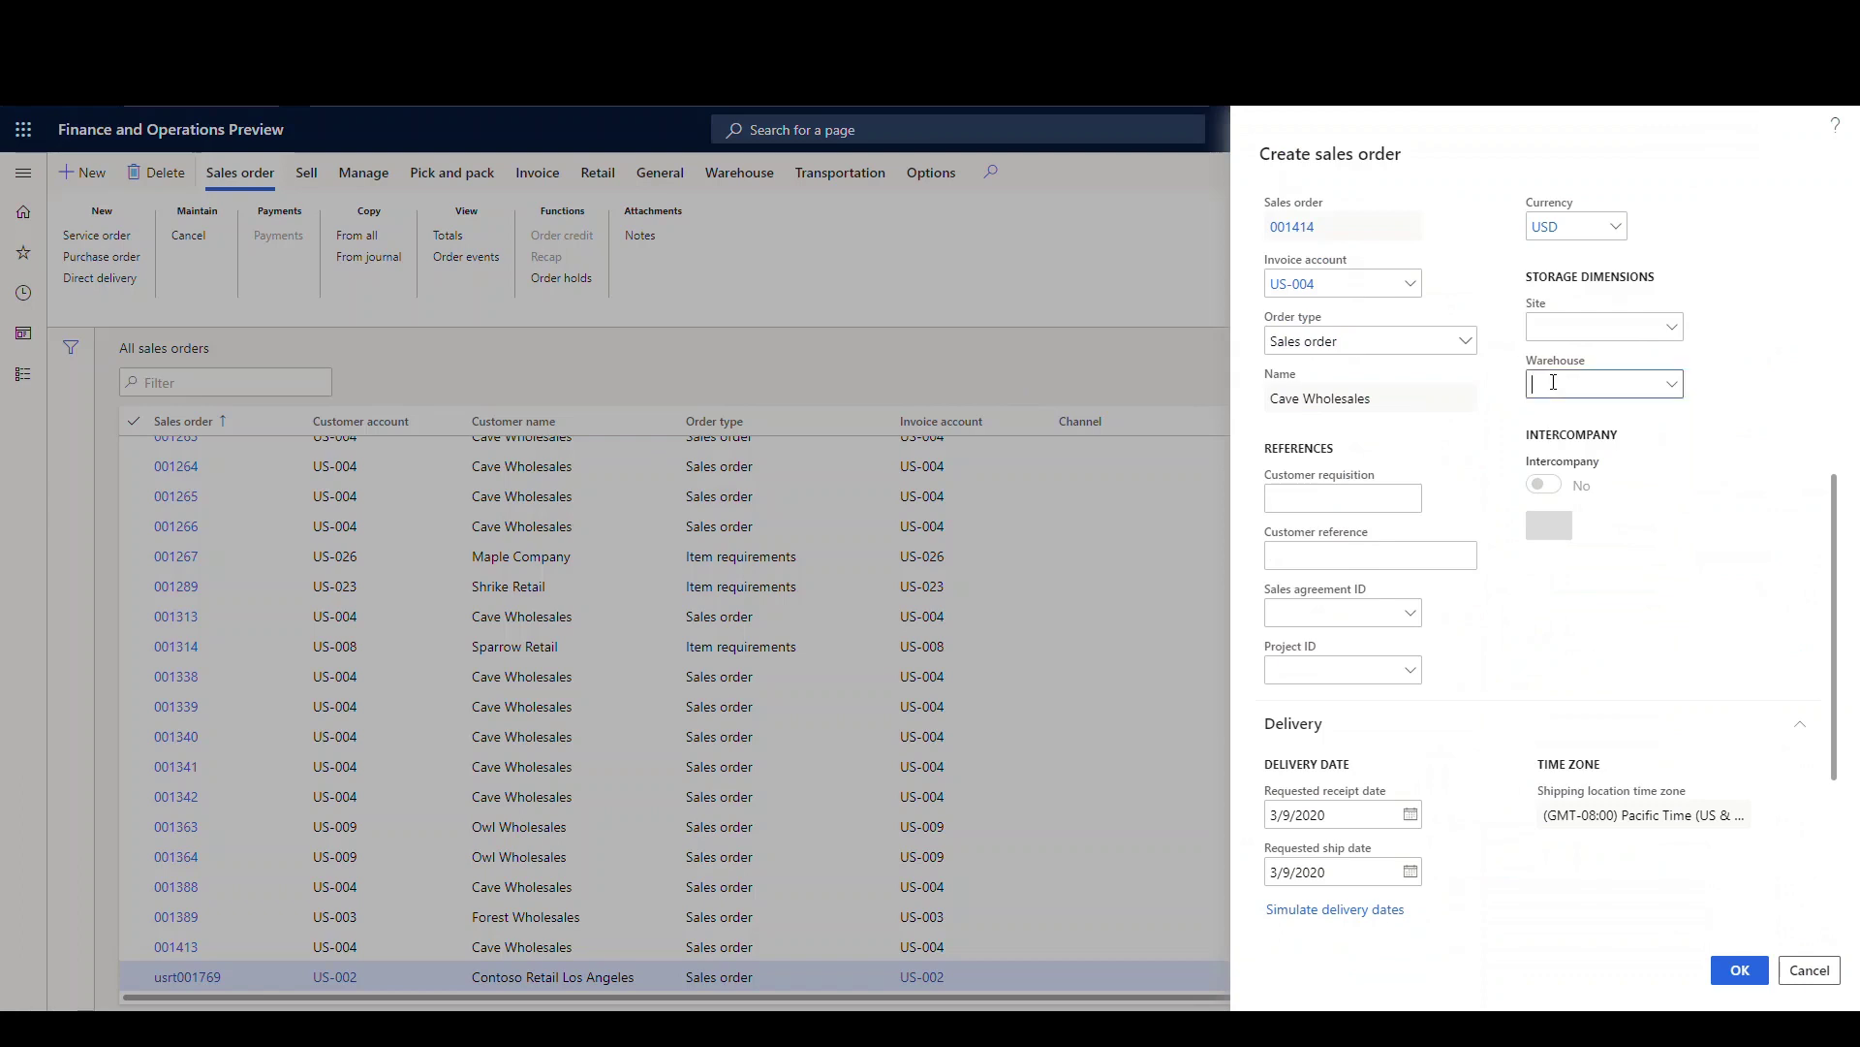
Create the order and add order lines for items A0001 and A0002
left_click(1726, 968)
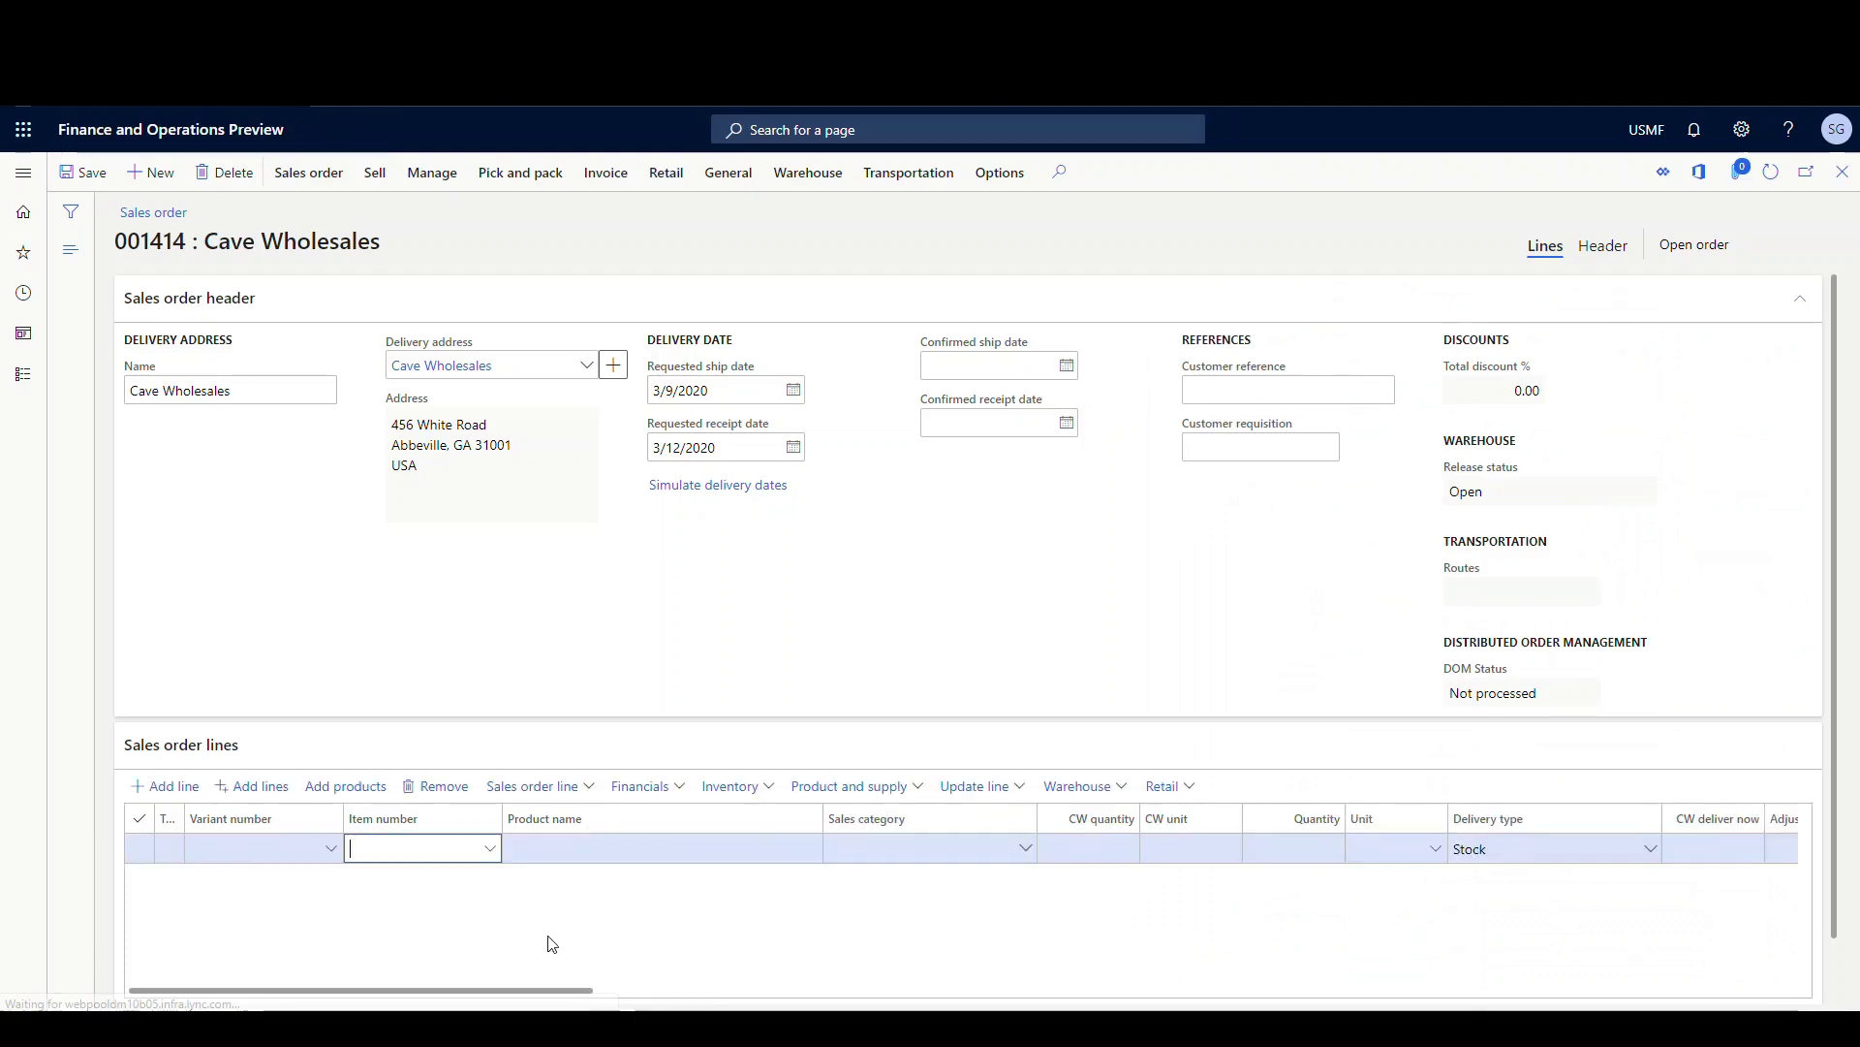
type("a0001")
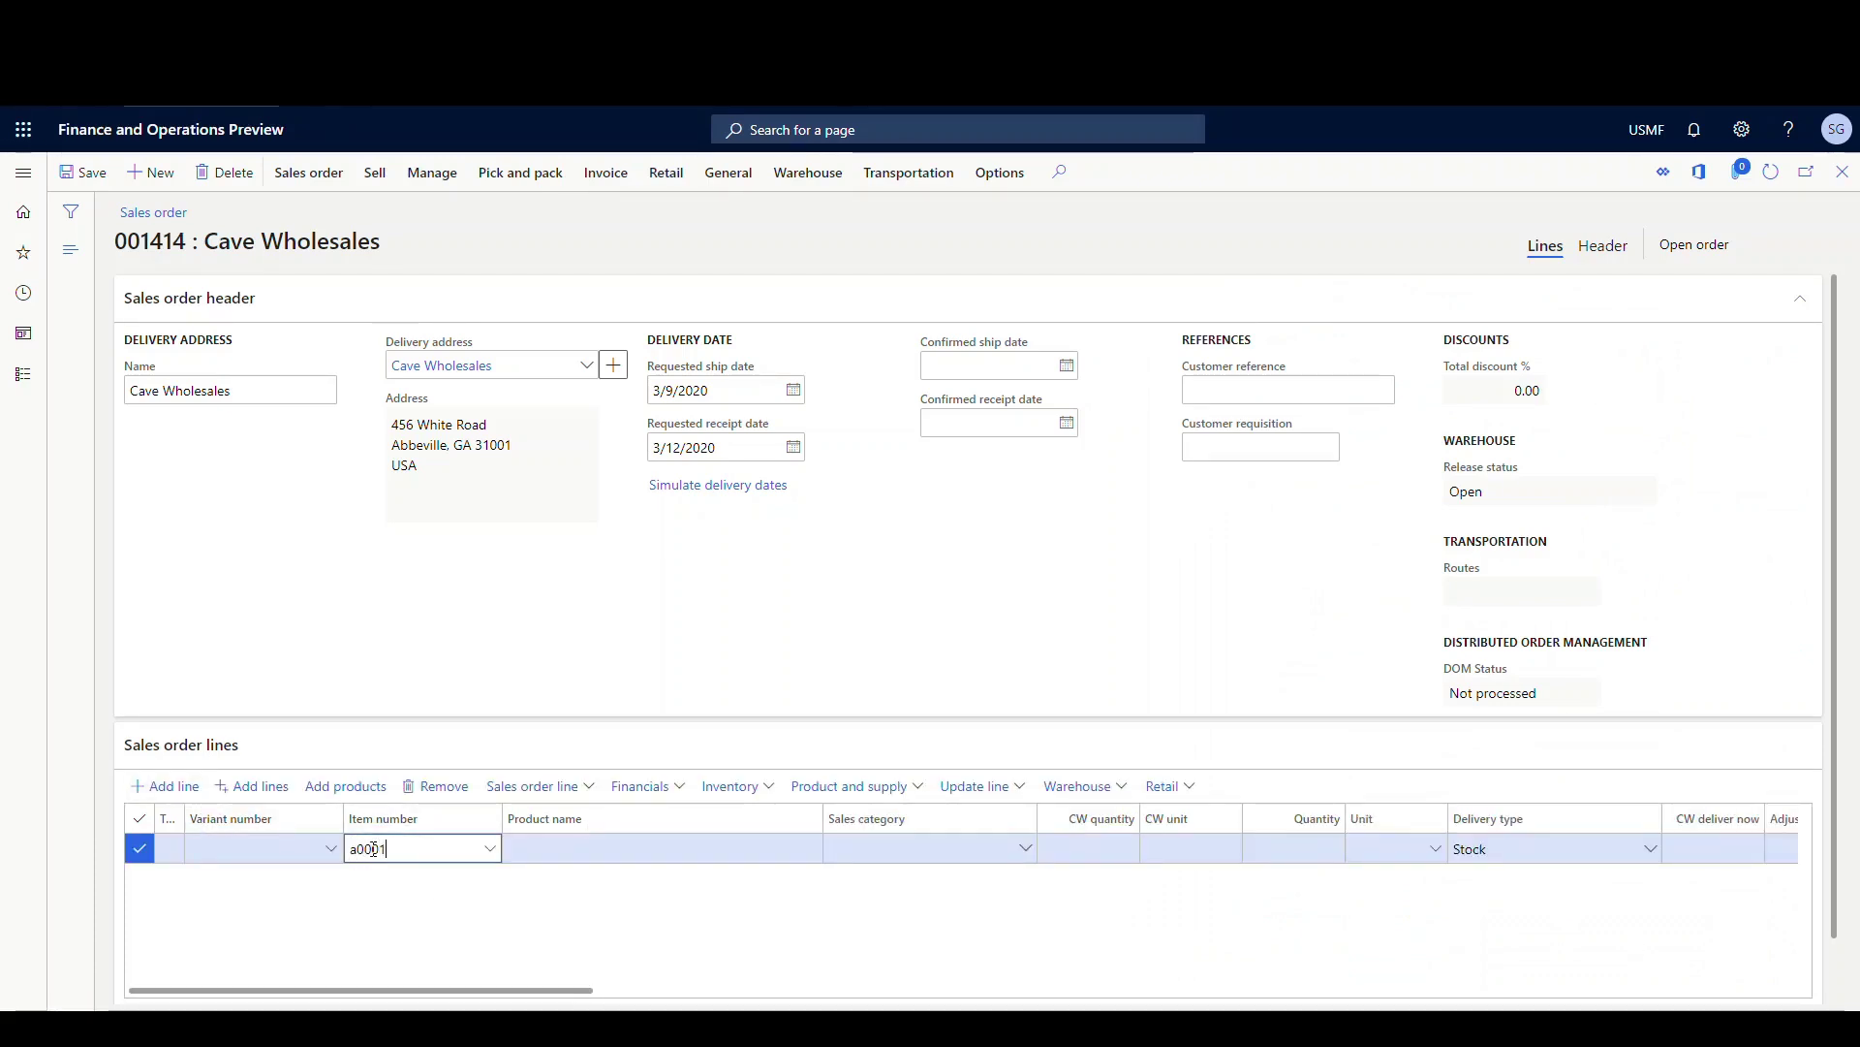
key("Tab")
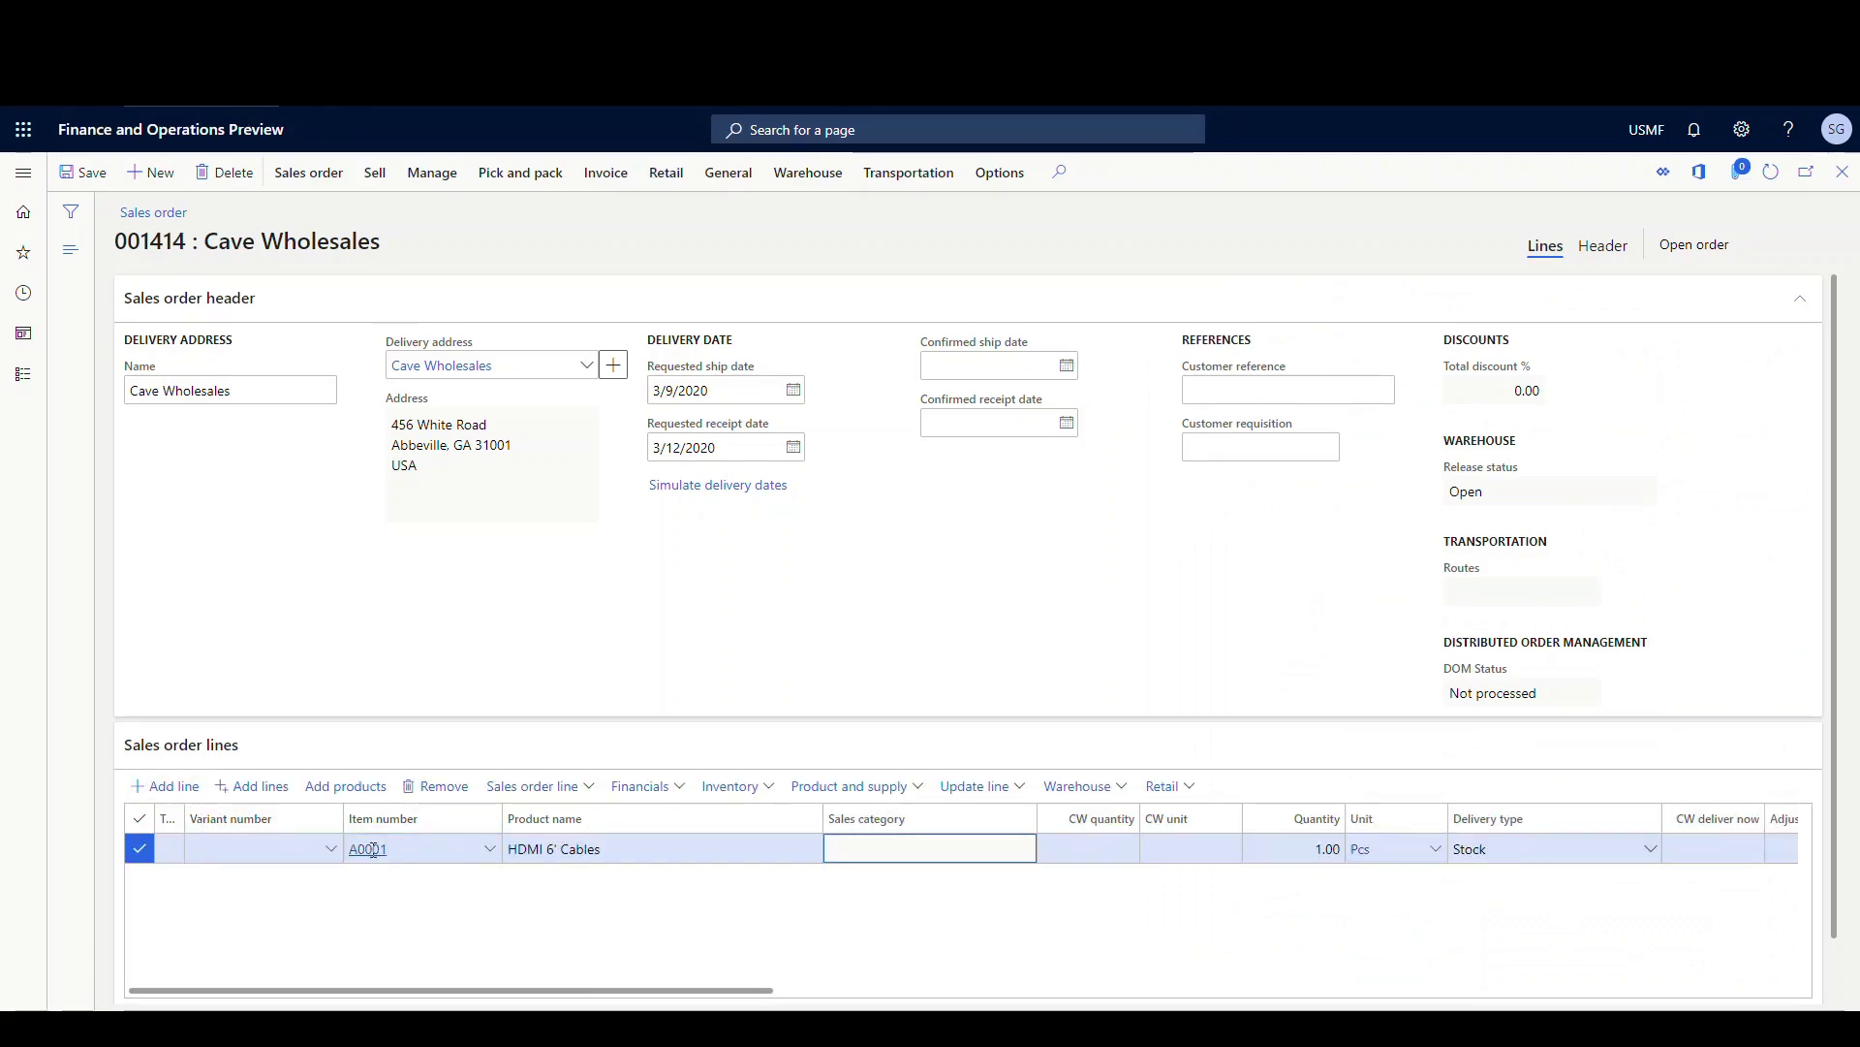
left_click(141, 785)
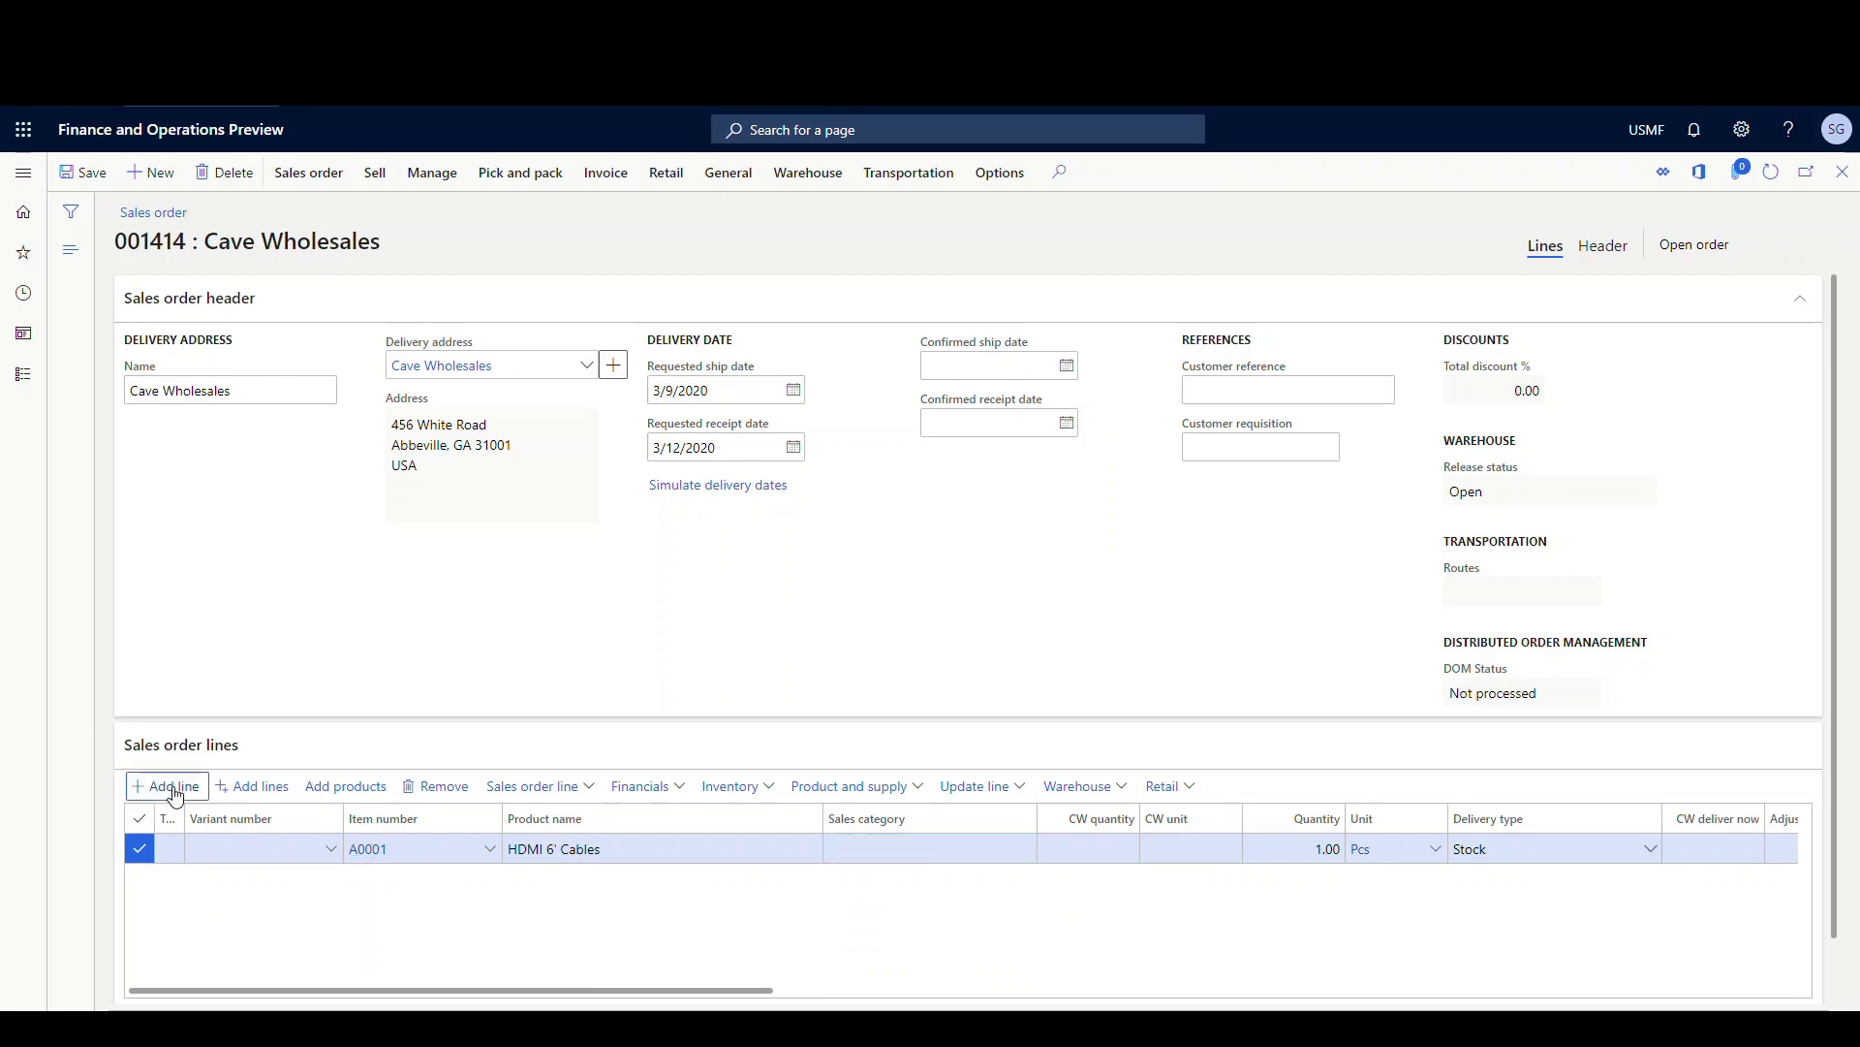
type("a")
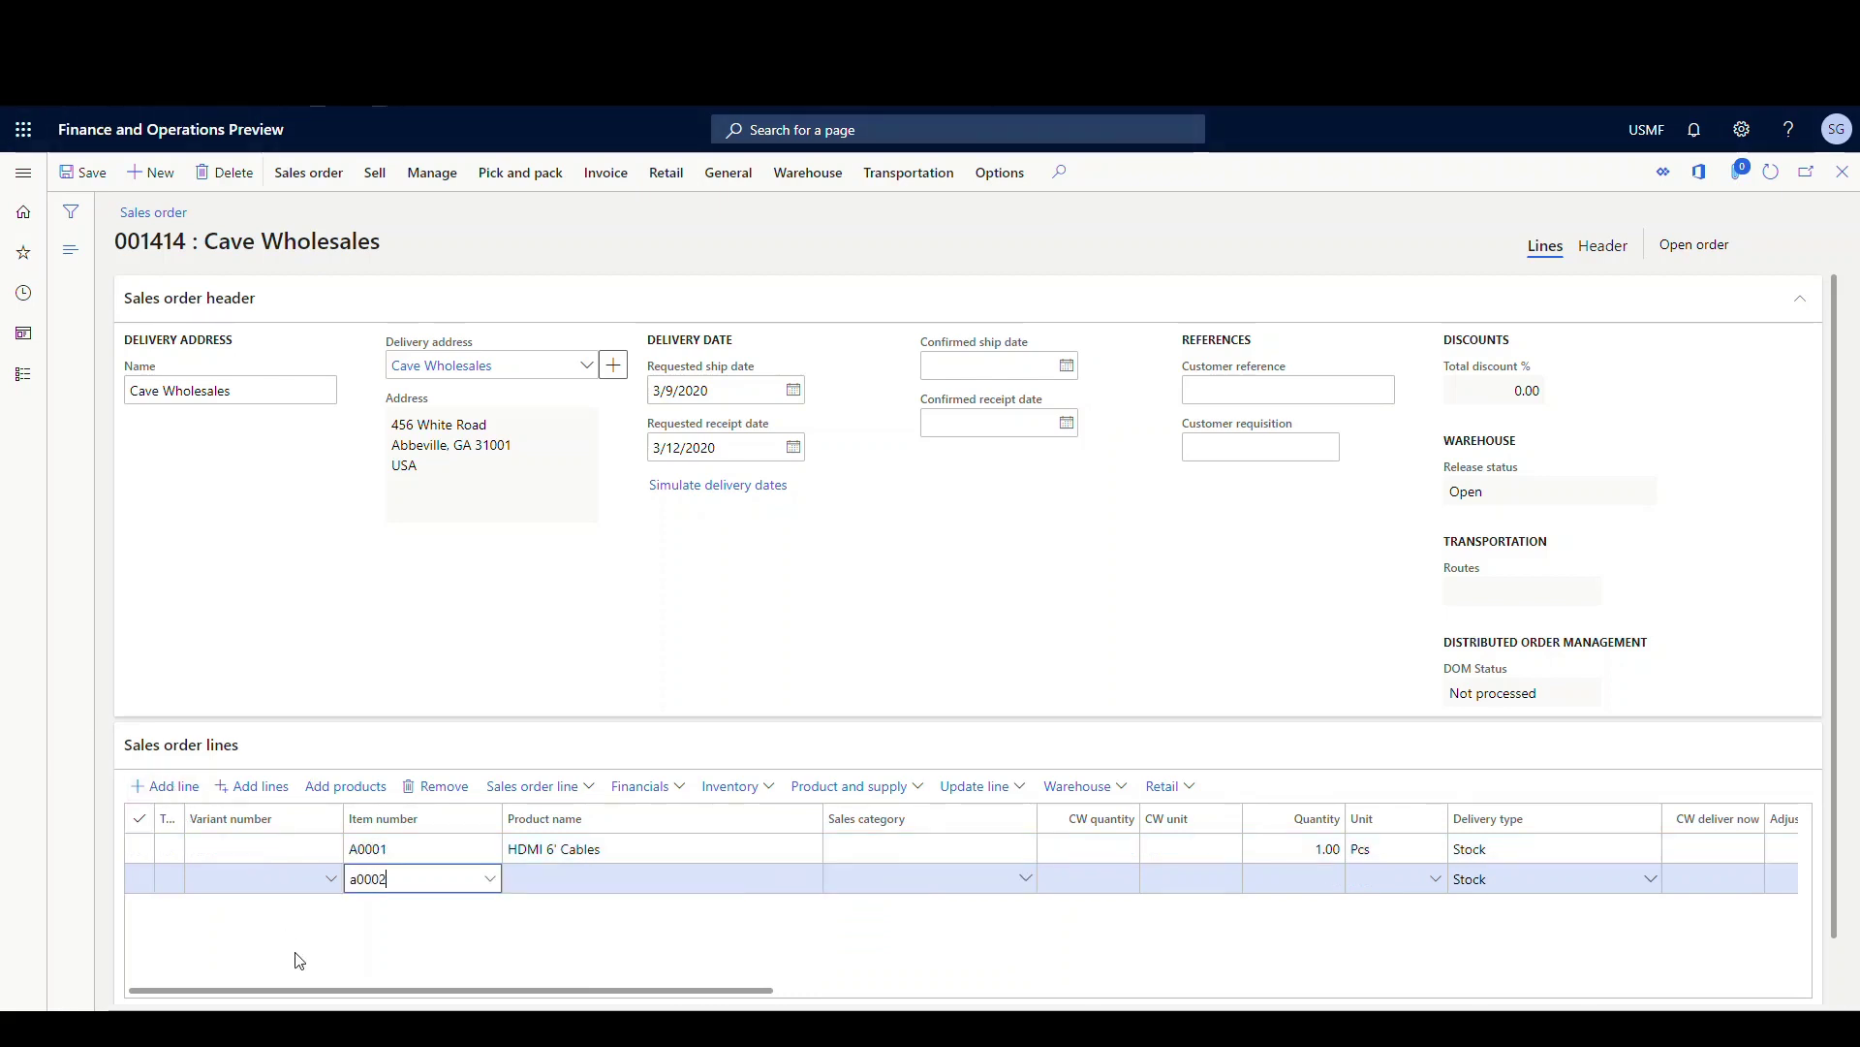
type("0002")
key("Tab")
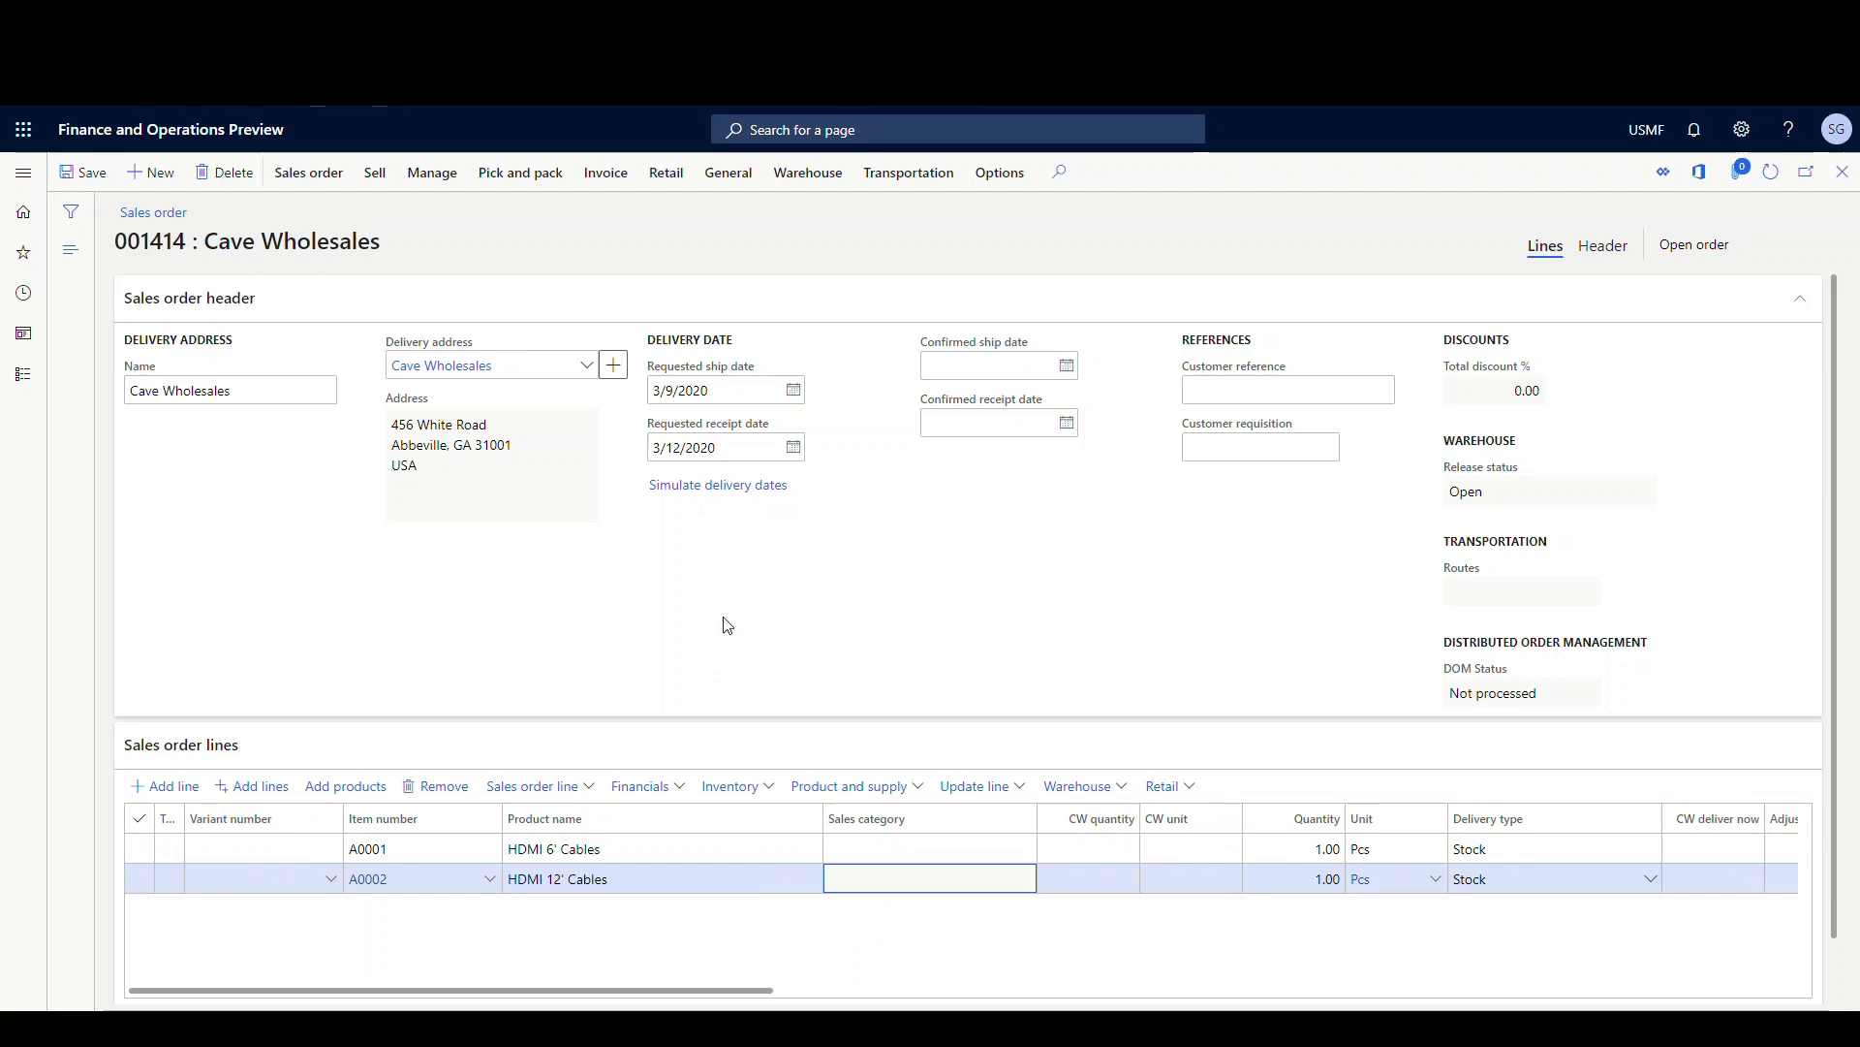
Release the sales order to the warehouse
mouse_move(431, 878)
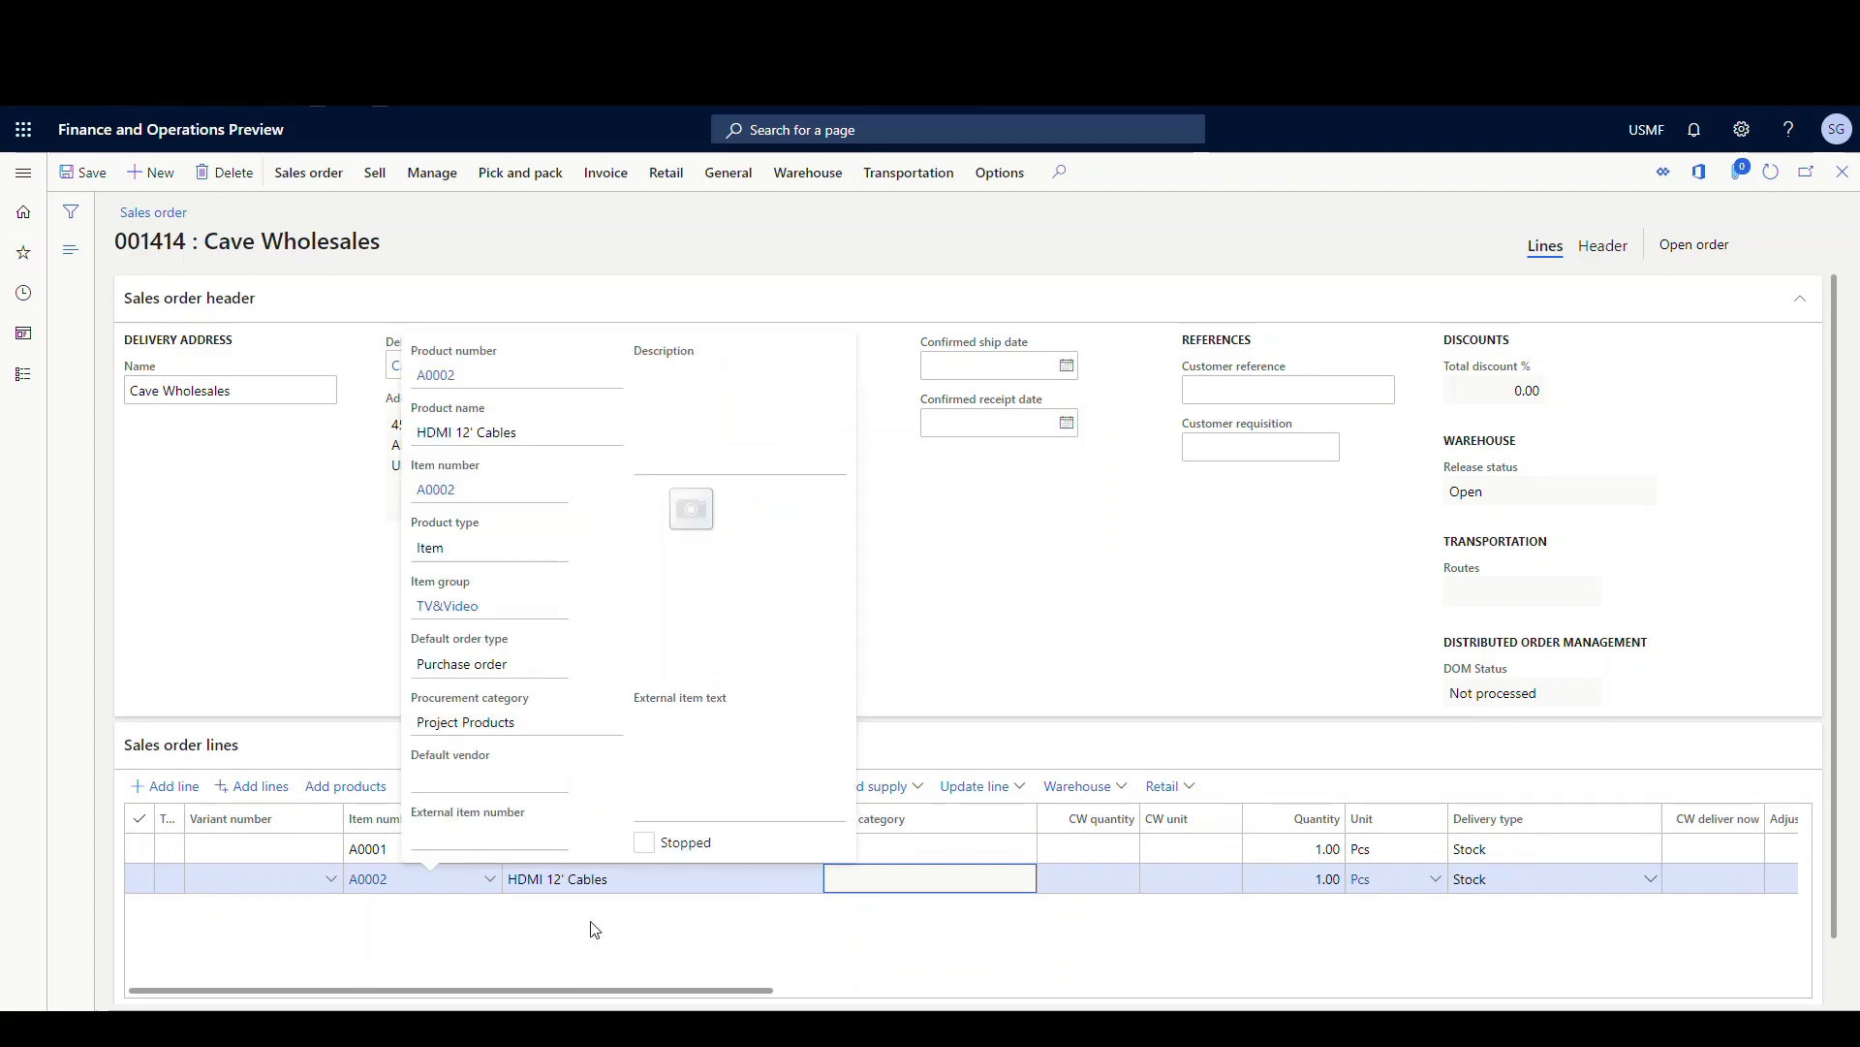
left_click(838, 183)
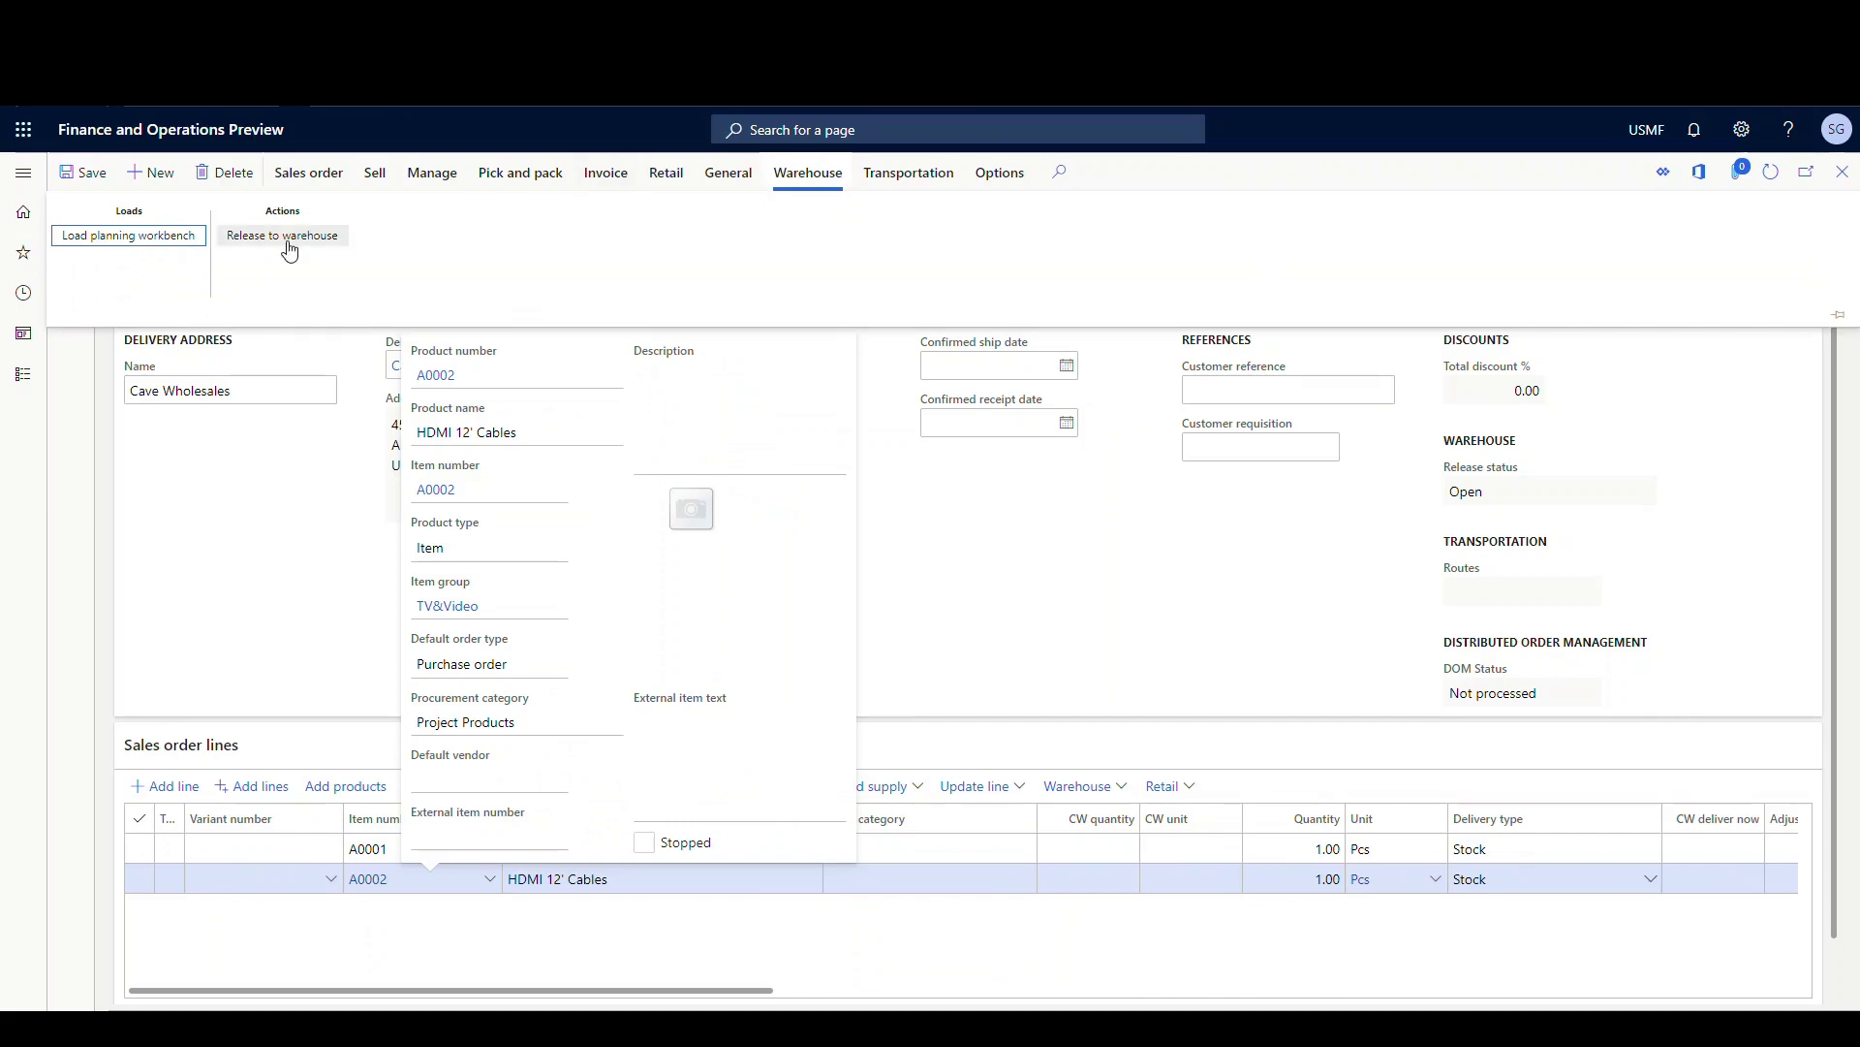
left_click(286, 238)
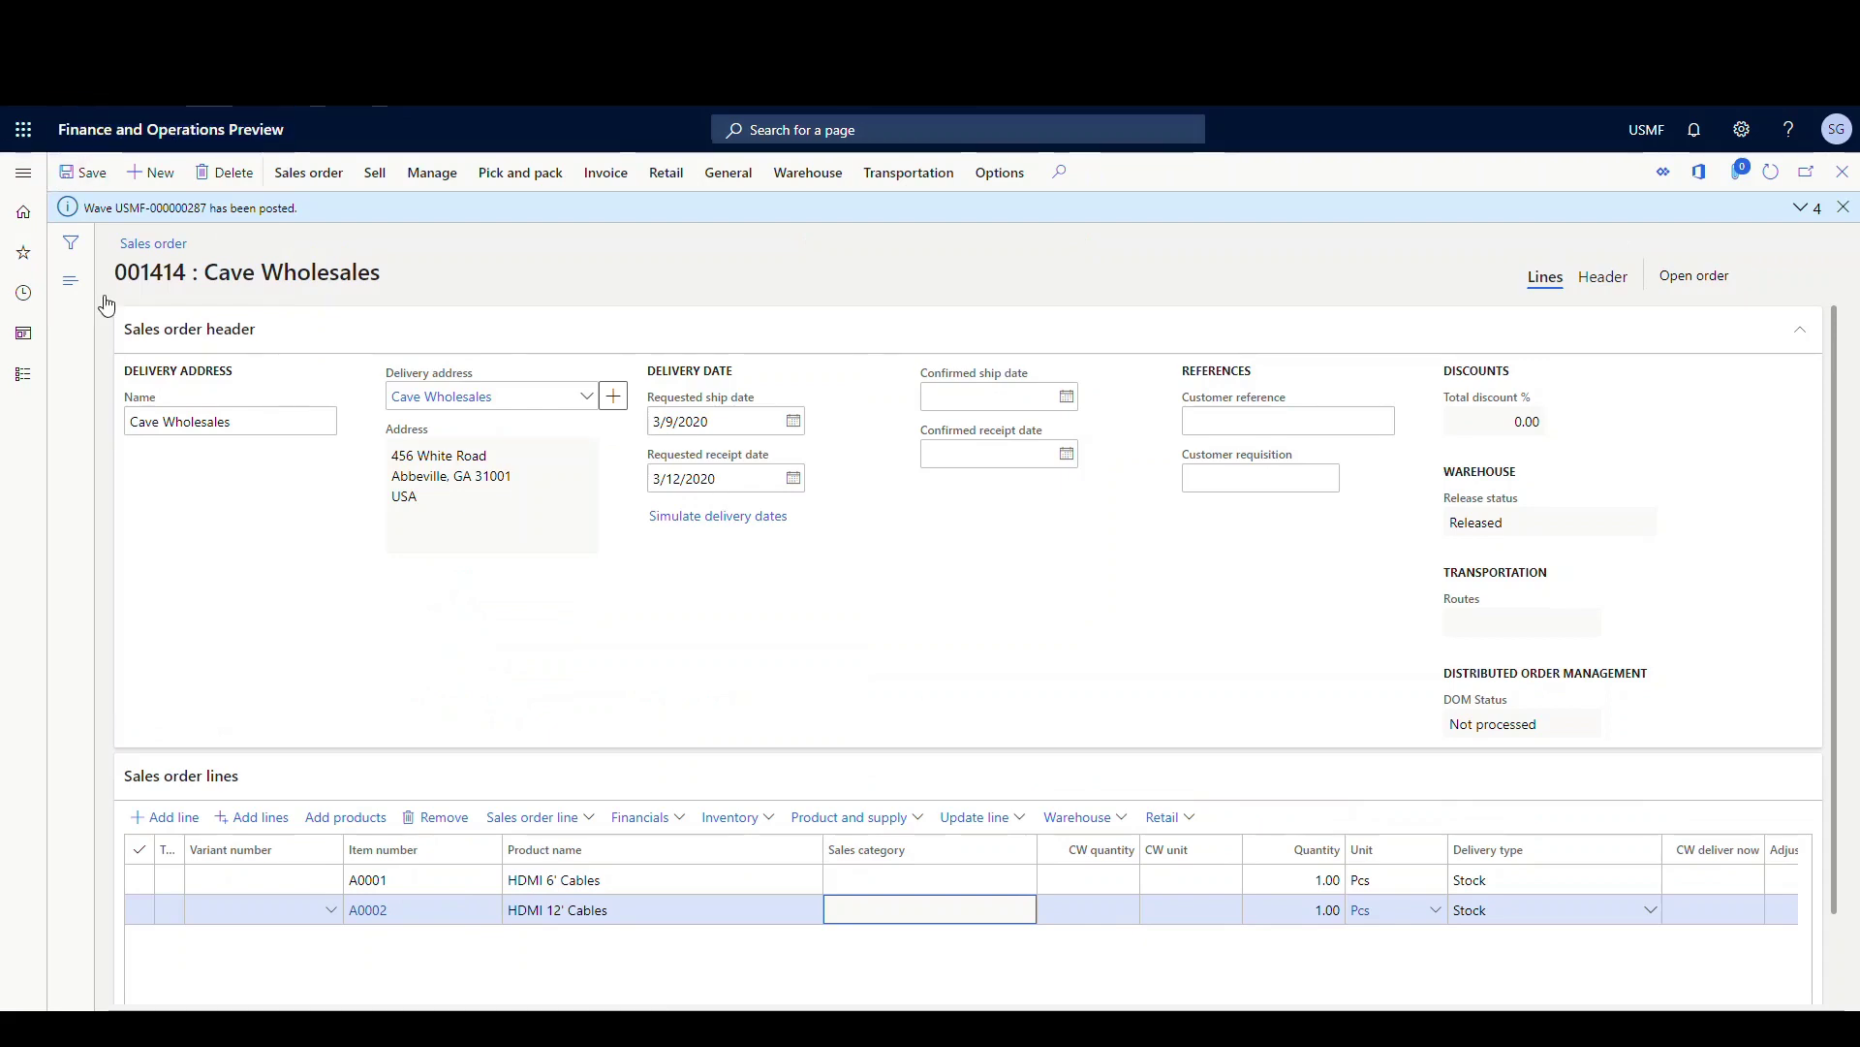
Open work USMF-000394 for sales order 001414 from Warehouse management > All work
left_click(23, 173)
scroll(145, 378, "down", 3)
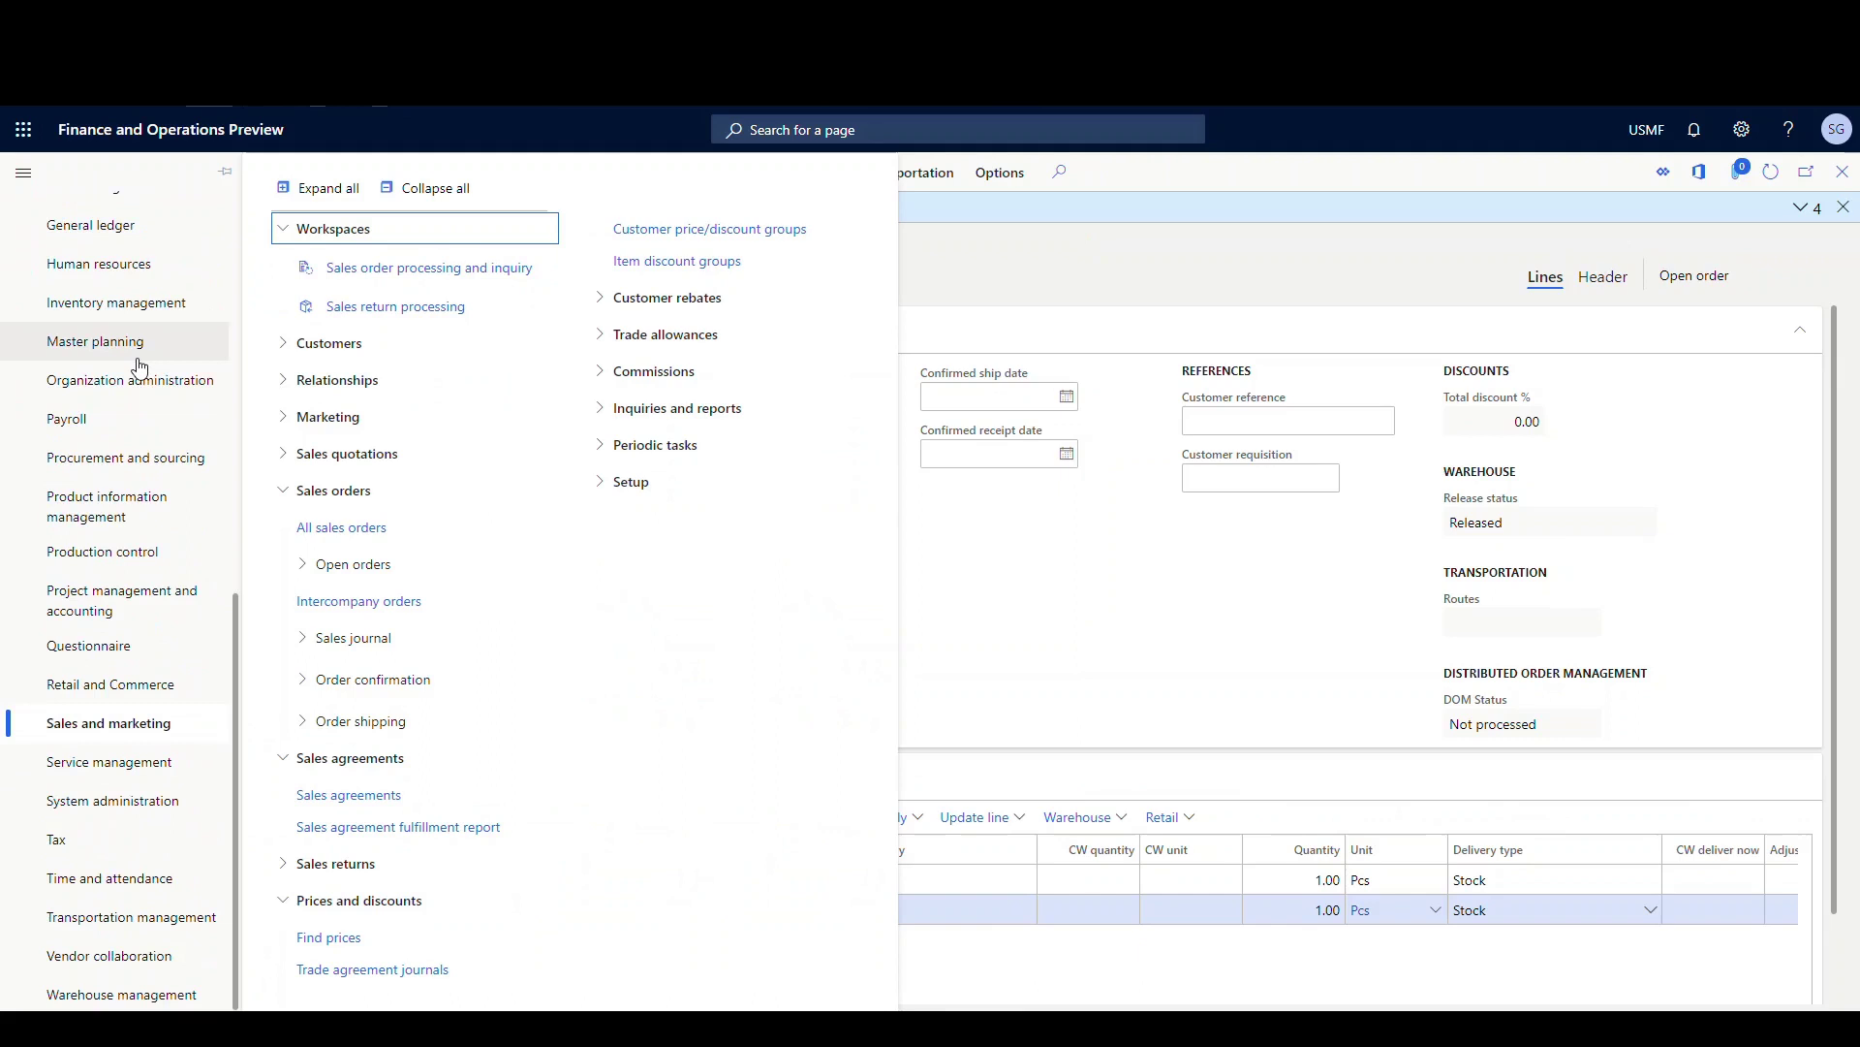
left_click(192, 998)
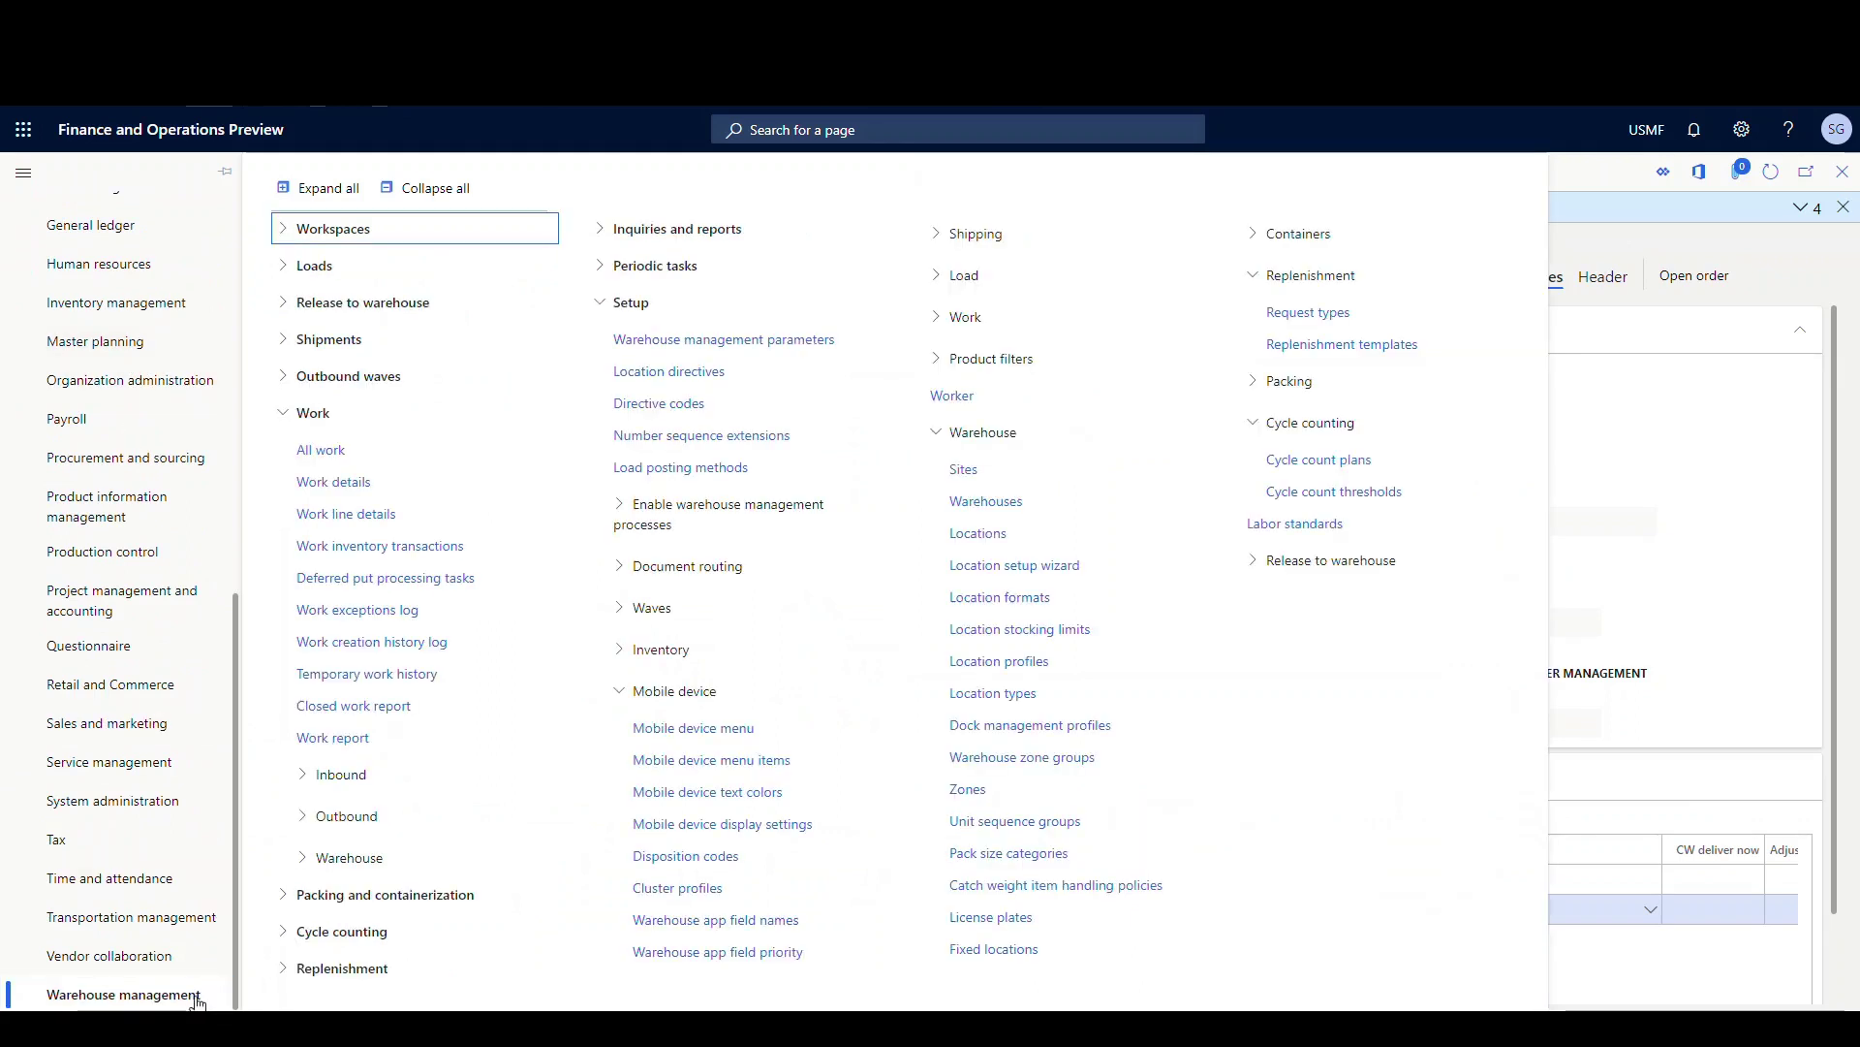
left_click(383, 451)
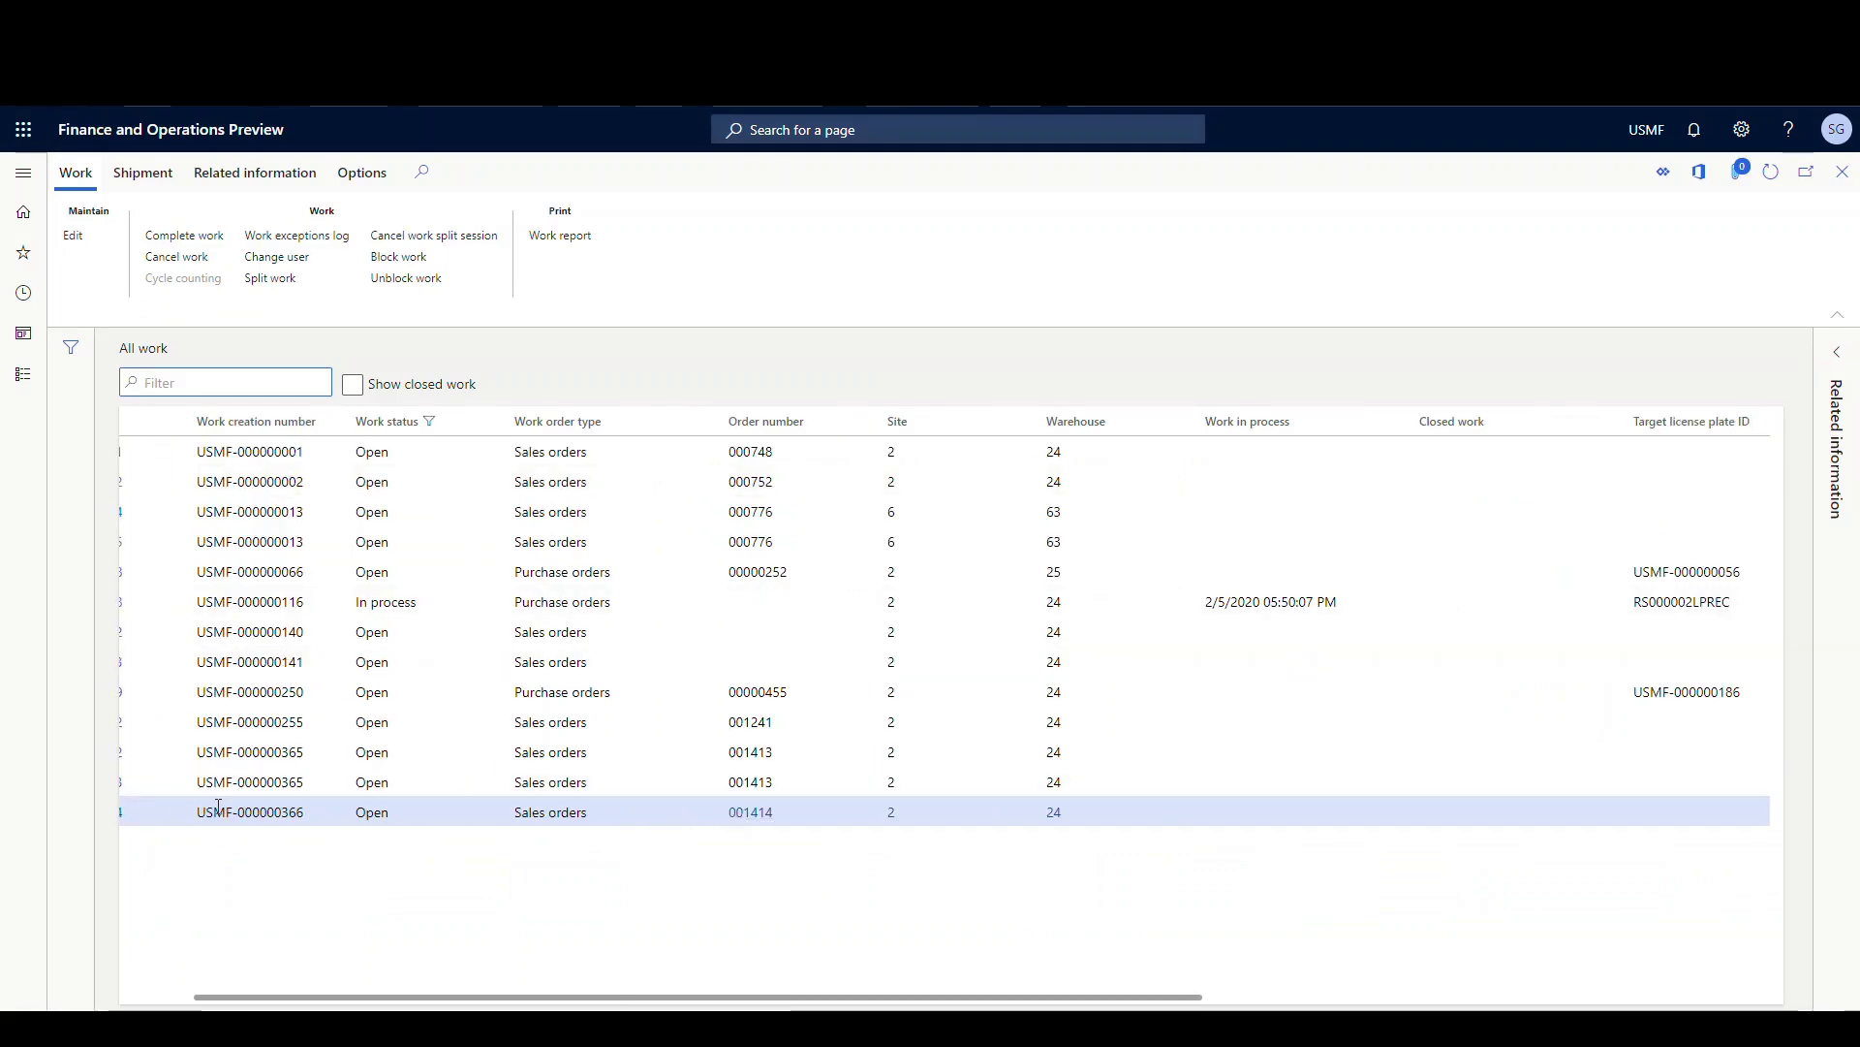
left_click(194, 814)
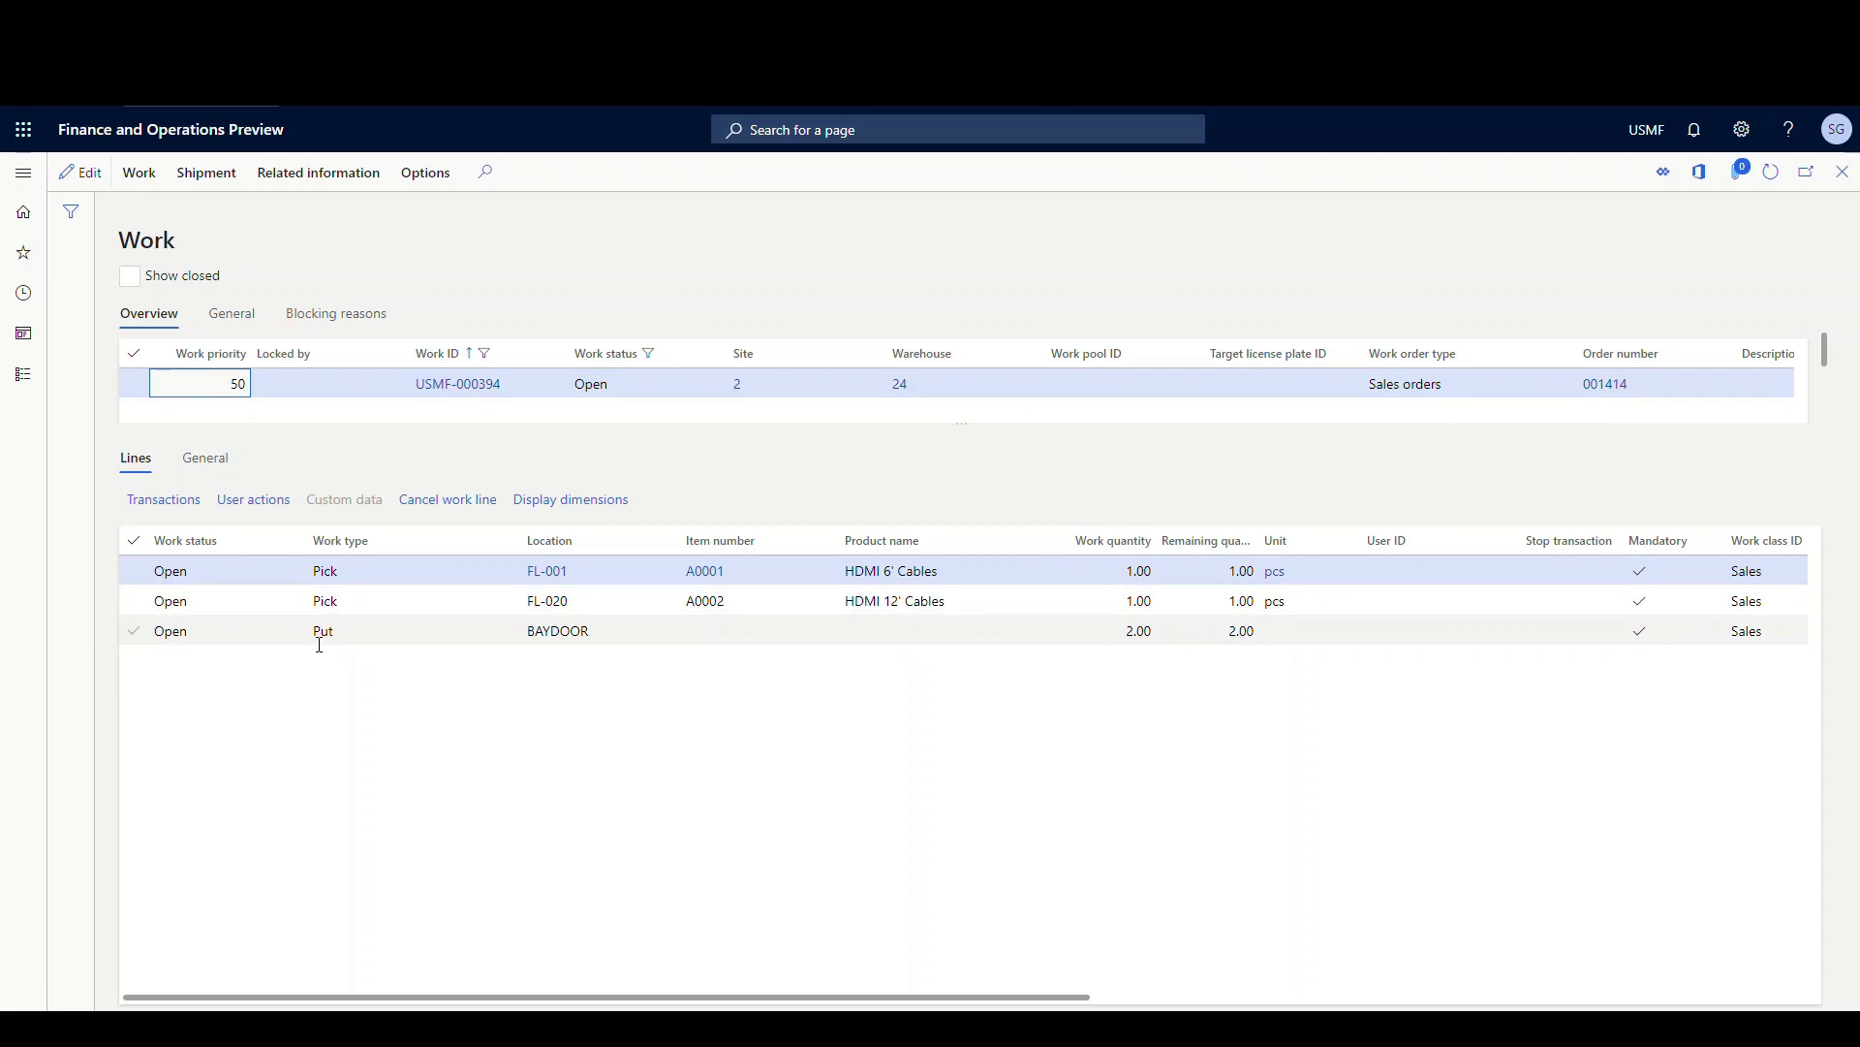
Split the A0001 pick line into separate work, then close the Split work page
left_click(138, 187)
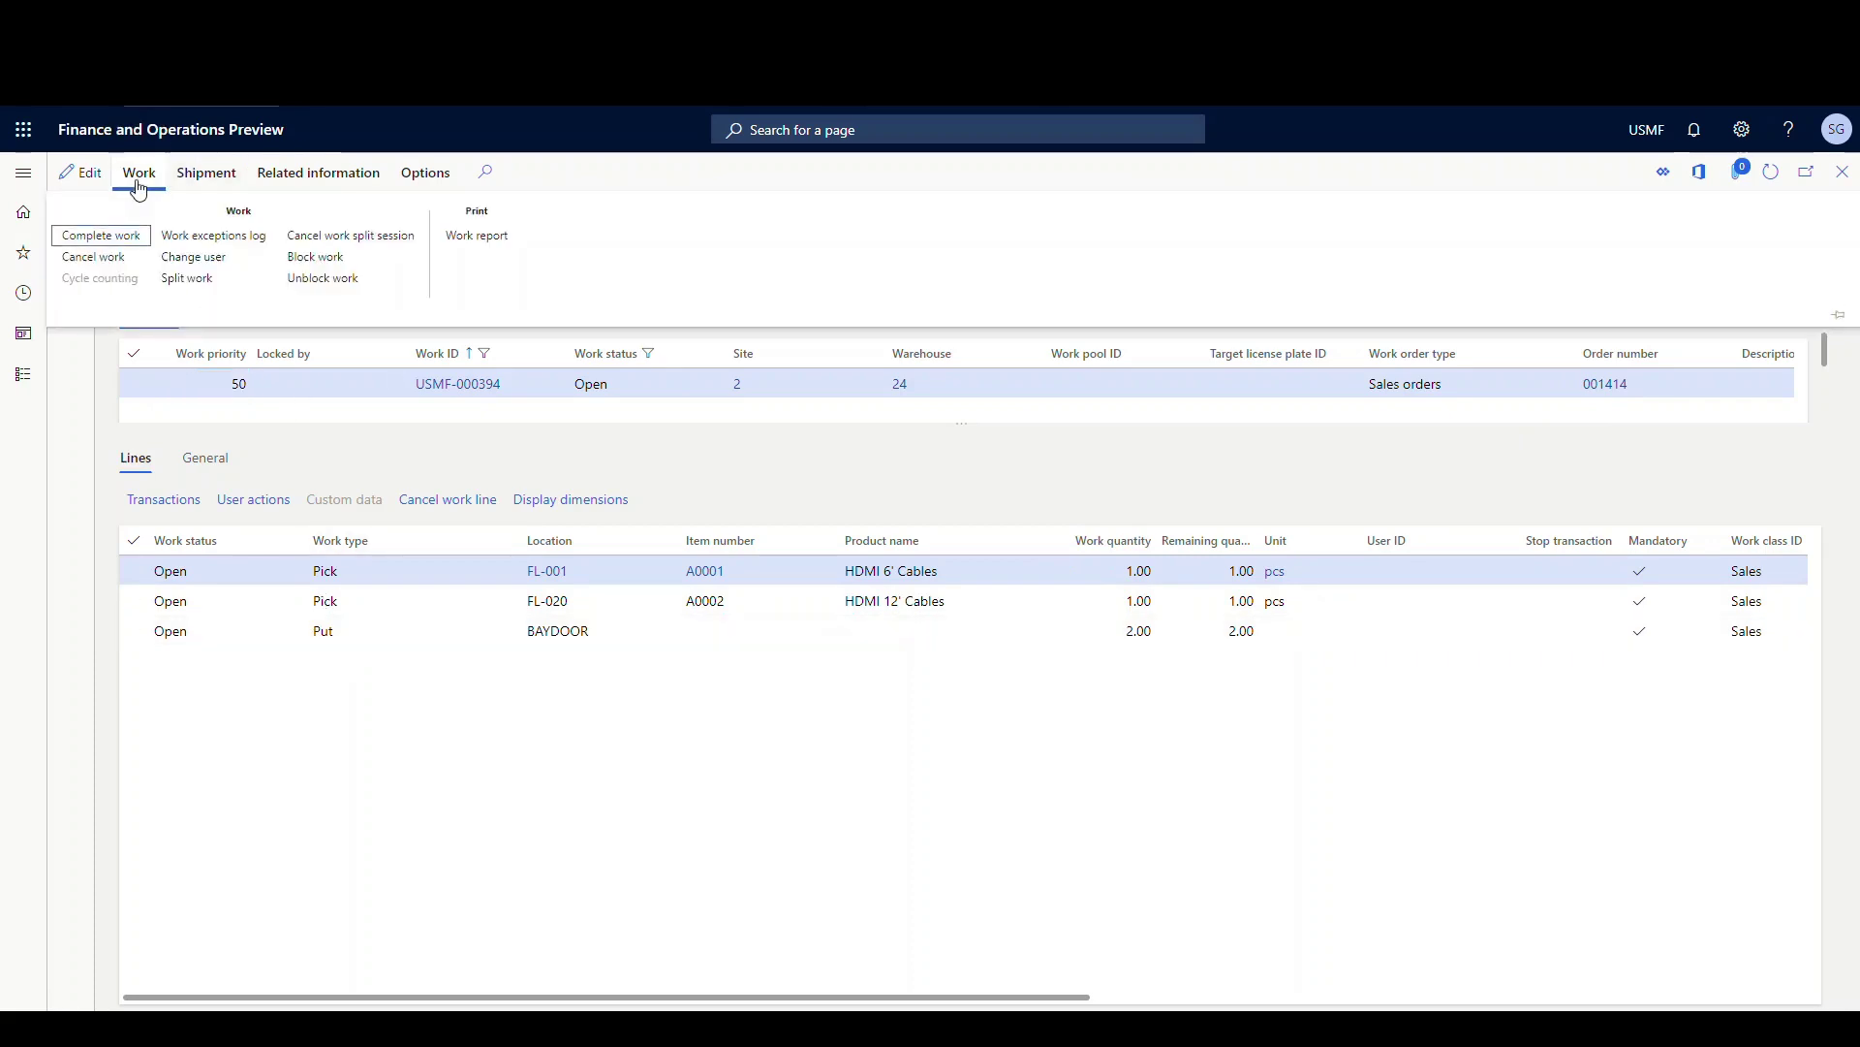
left_click(195, 281)
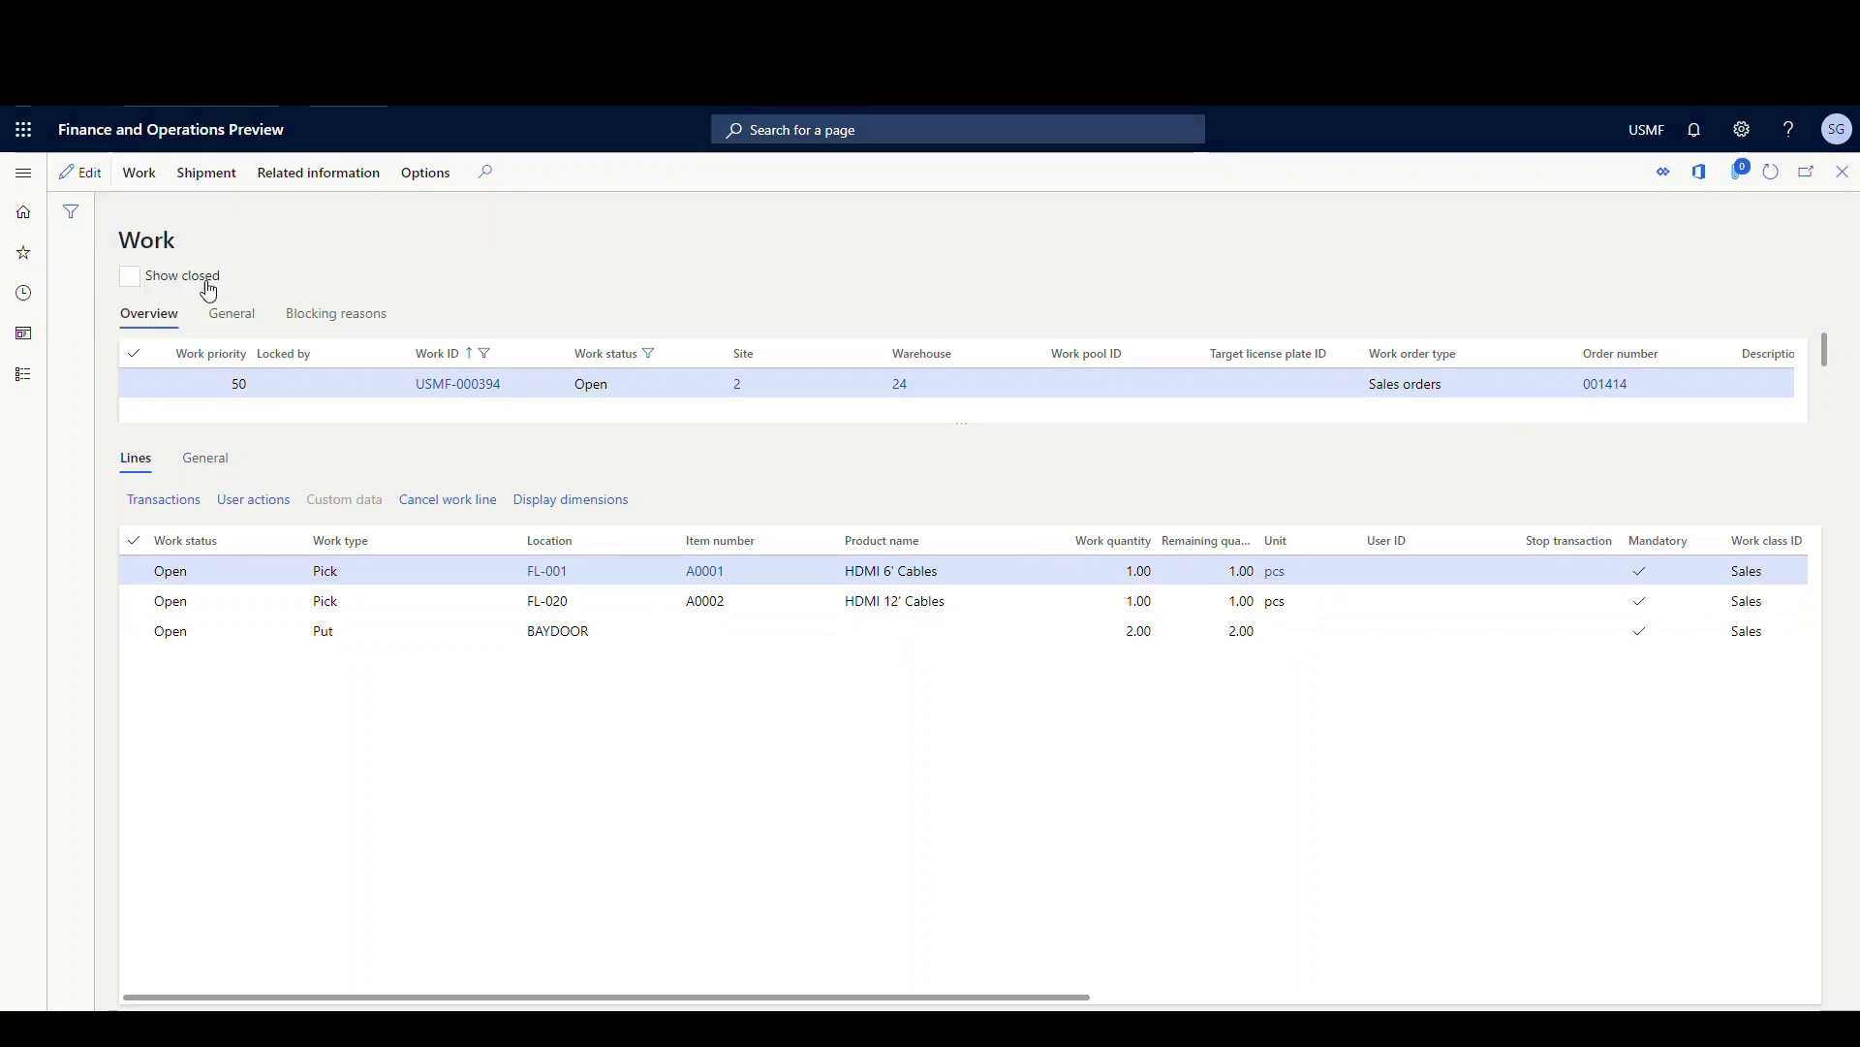
left_click(133, 424)
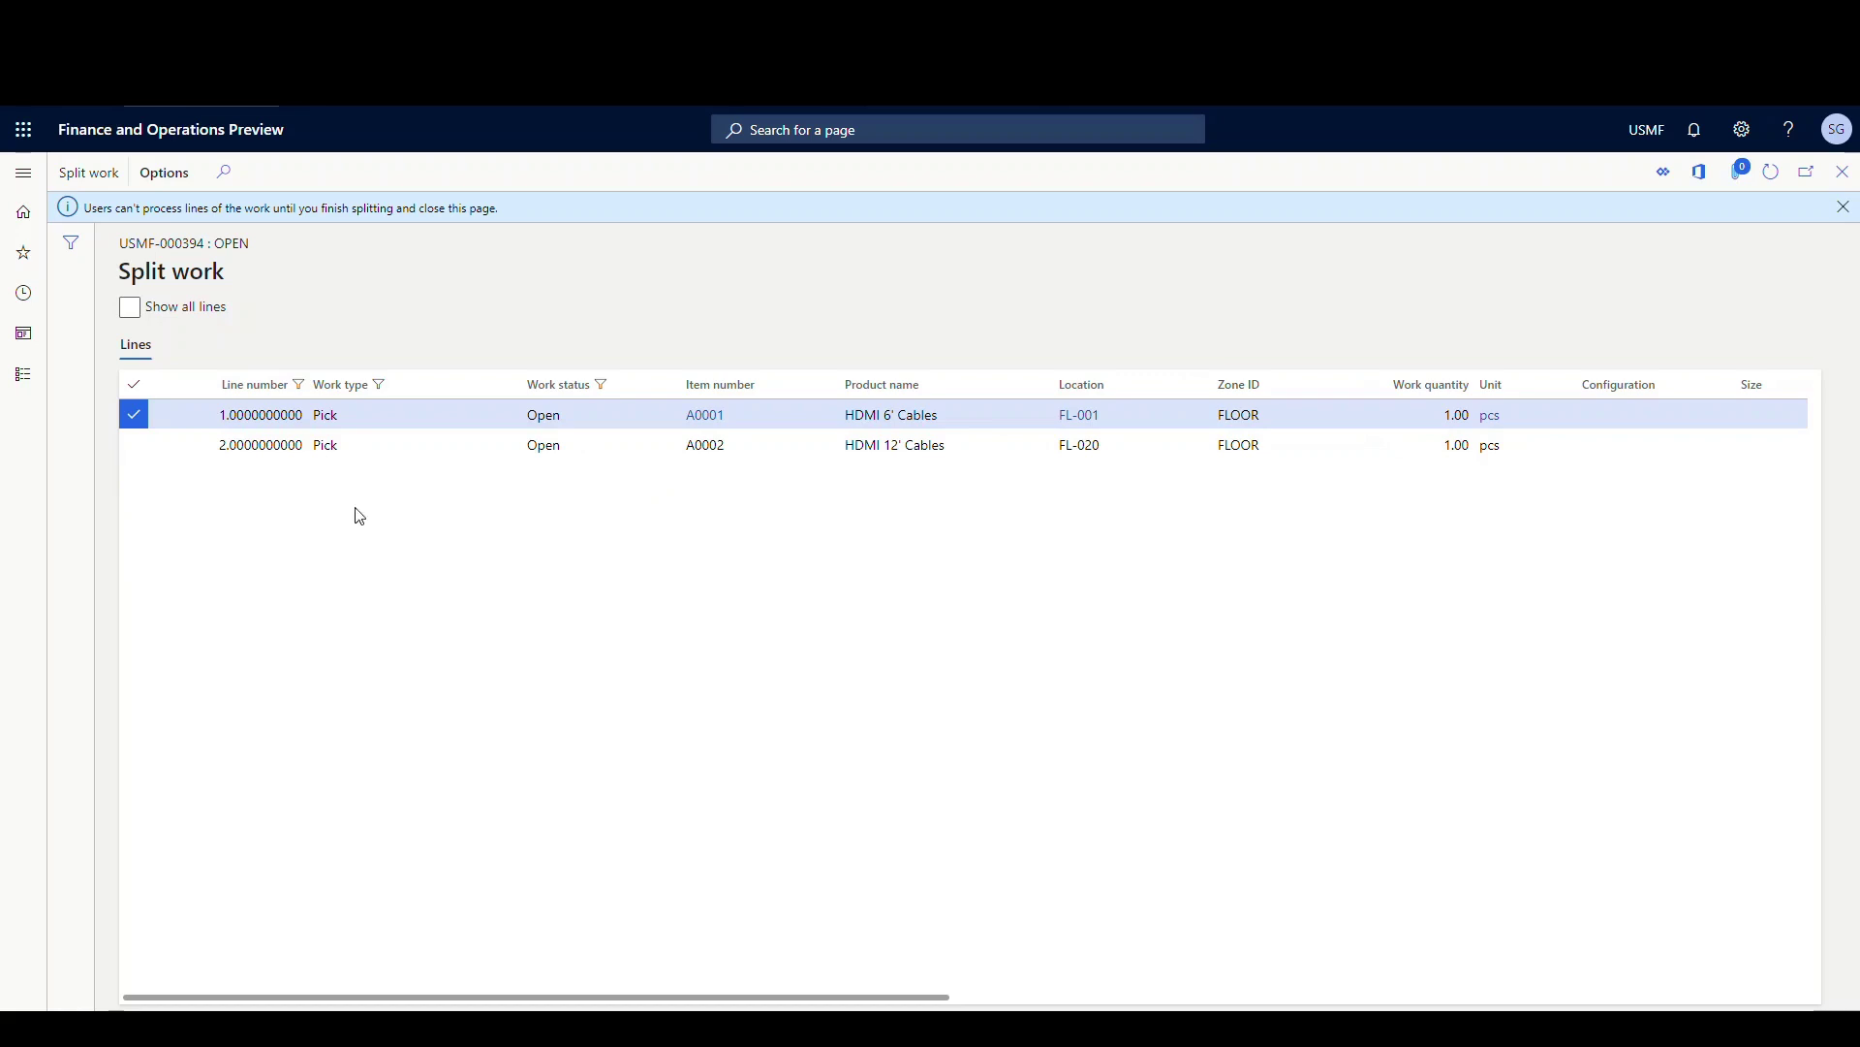
left_click(93, 178)
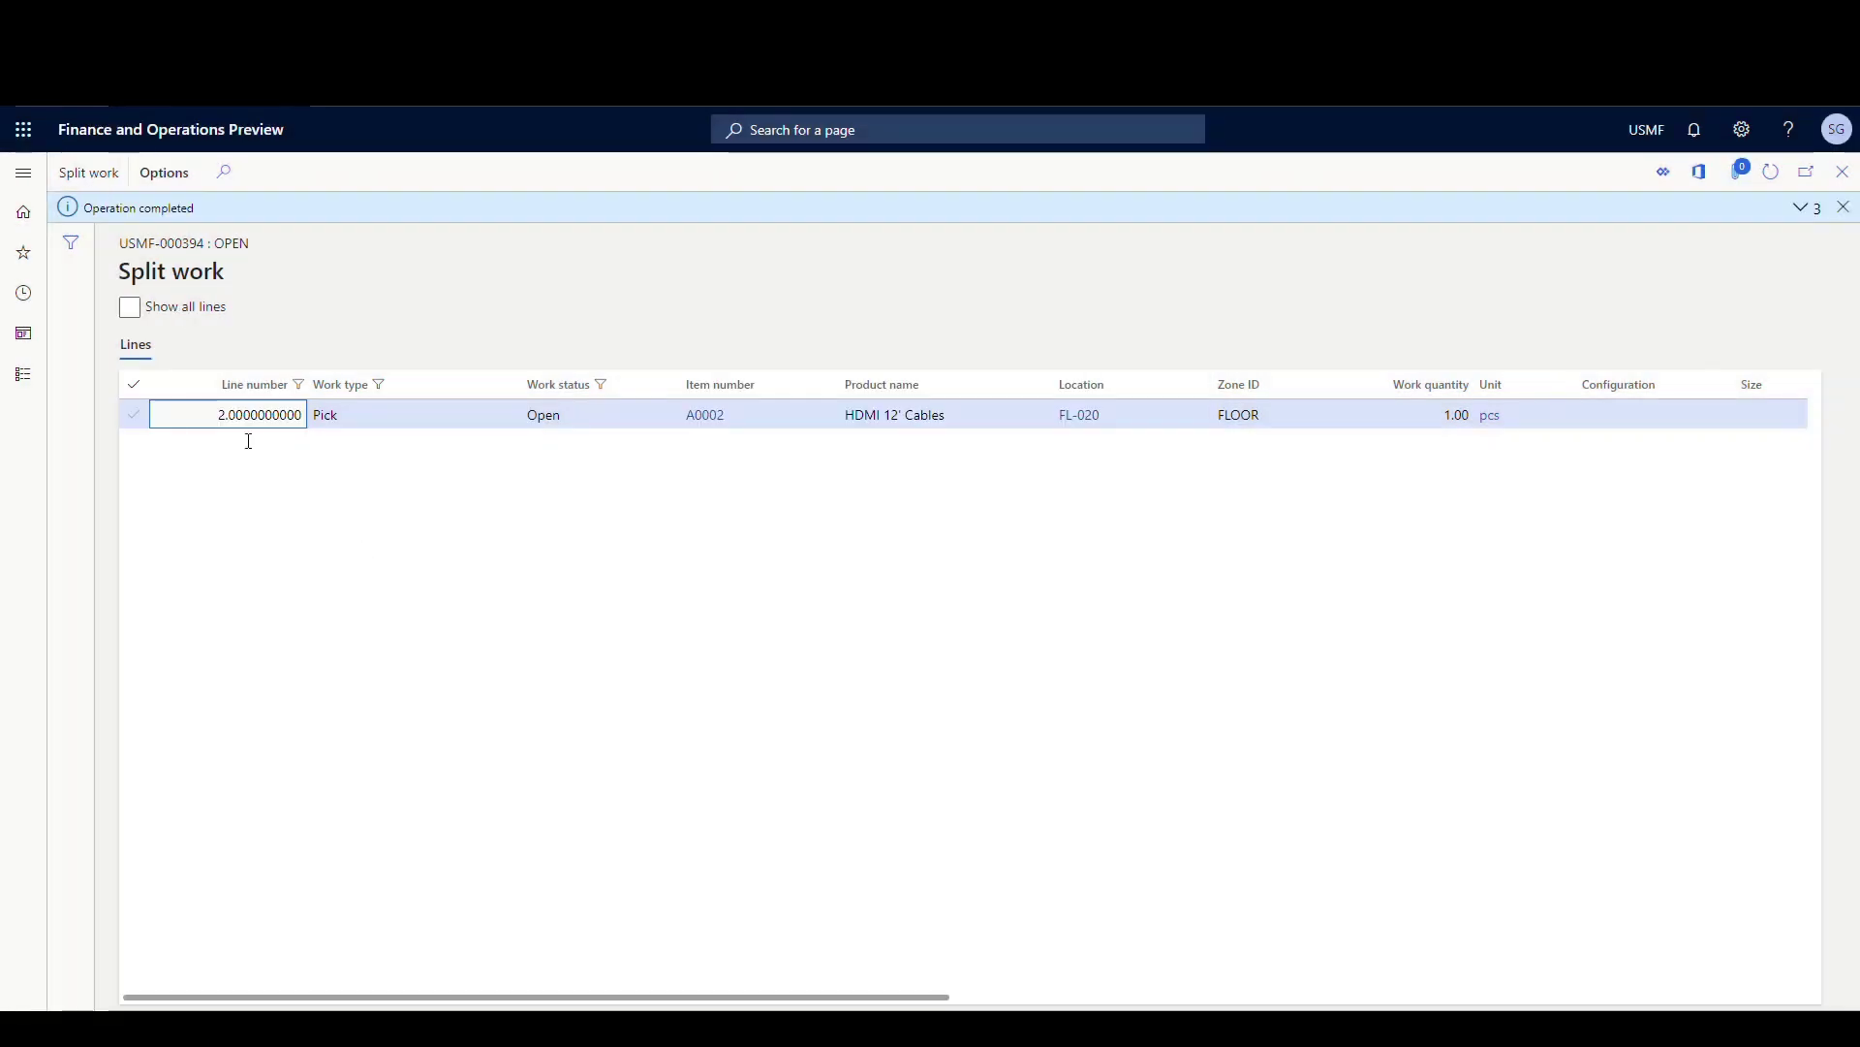
left_click(1842, 175)
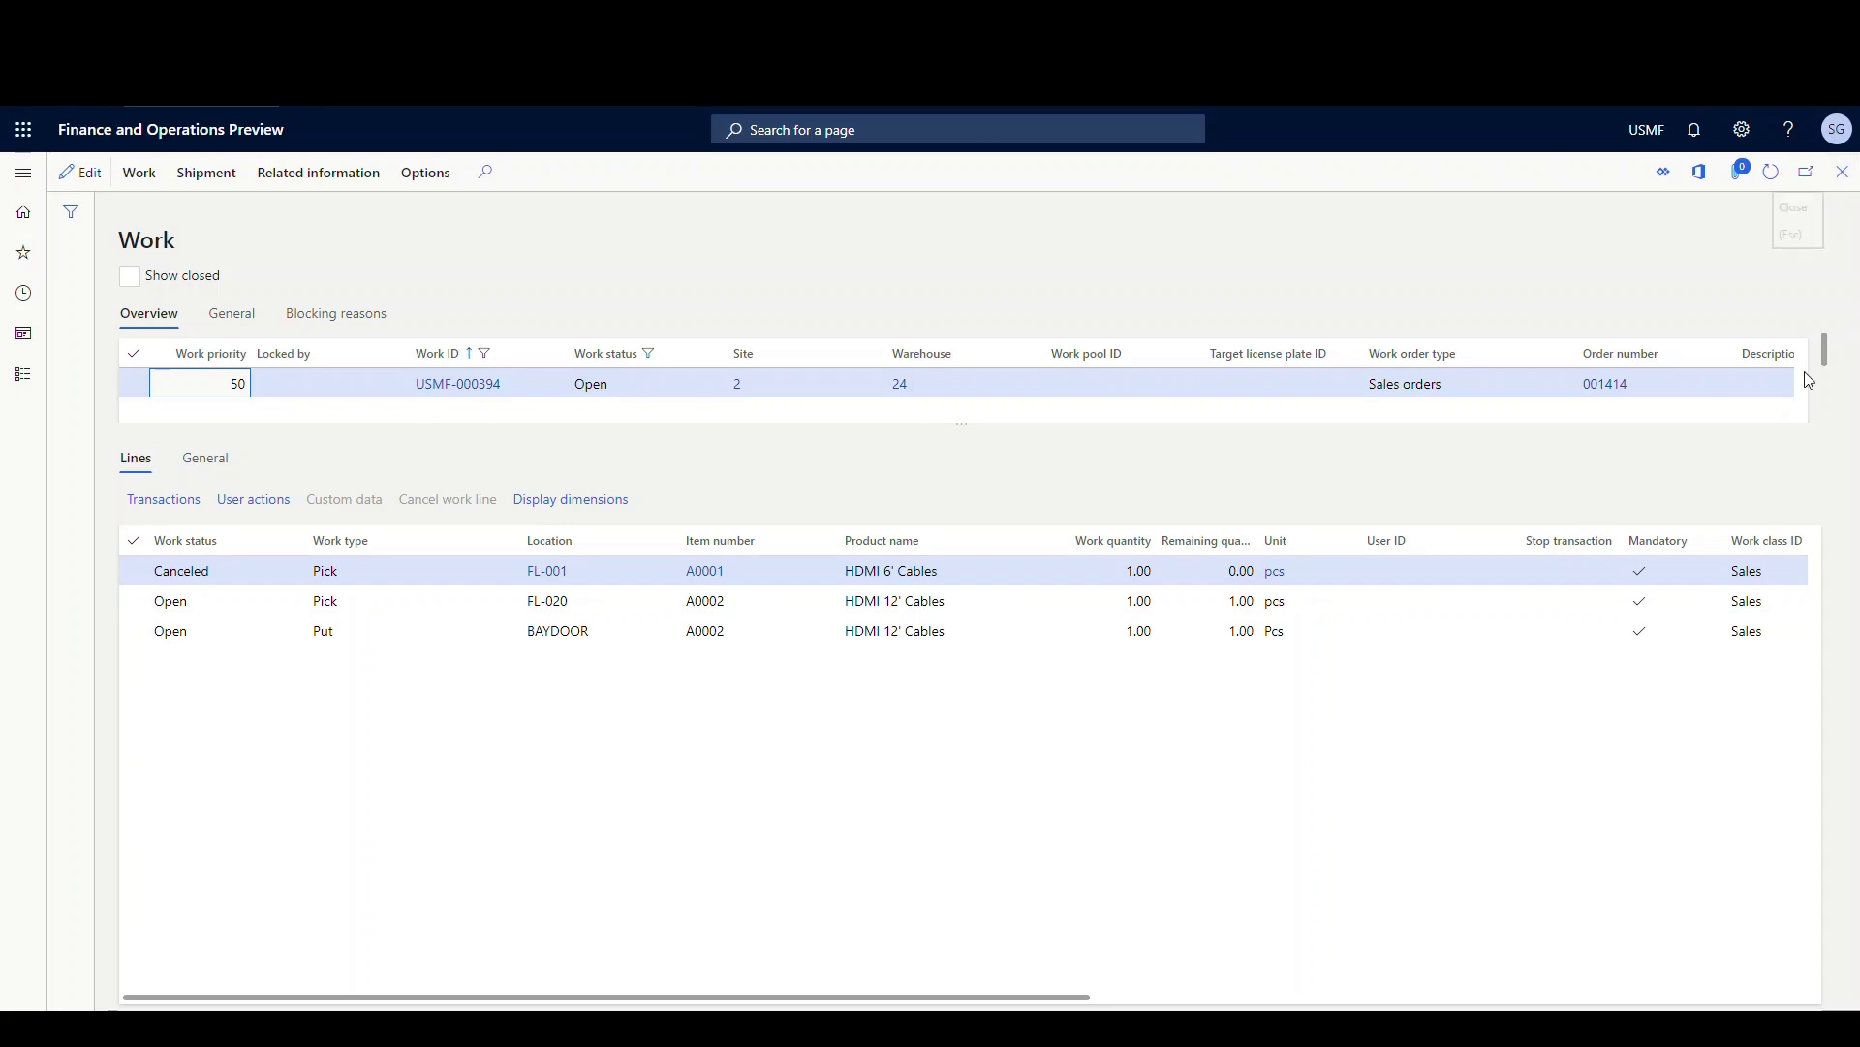
Review the canceled A0001 line and the A0002 pick and put lines, then close work details
left_click(215, 574)
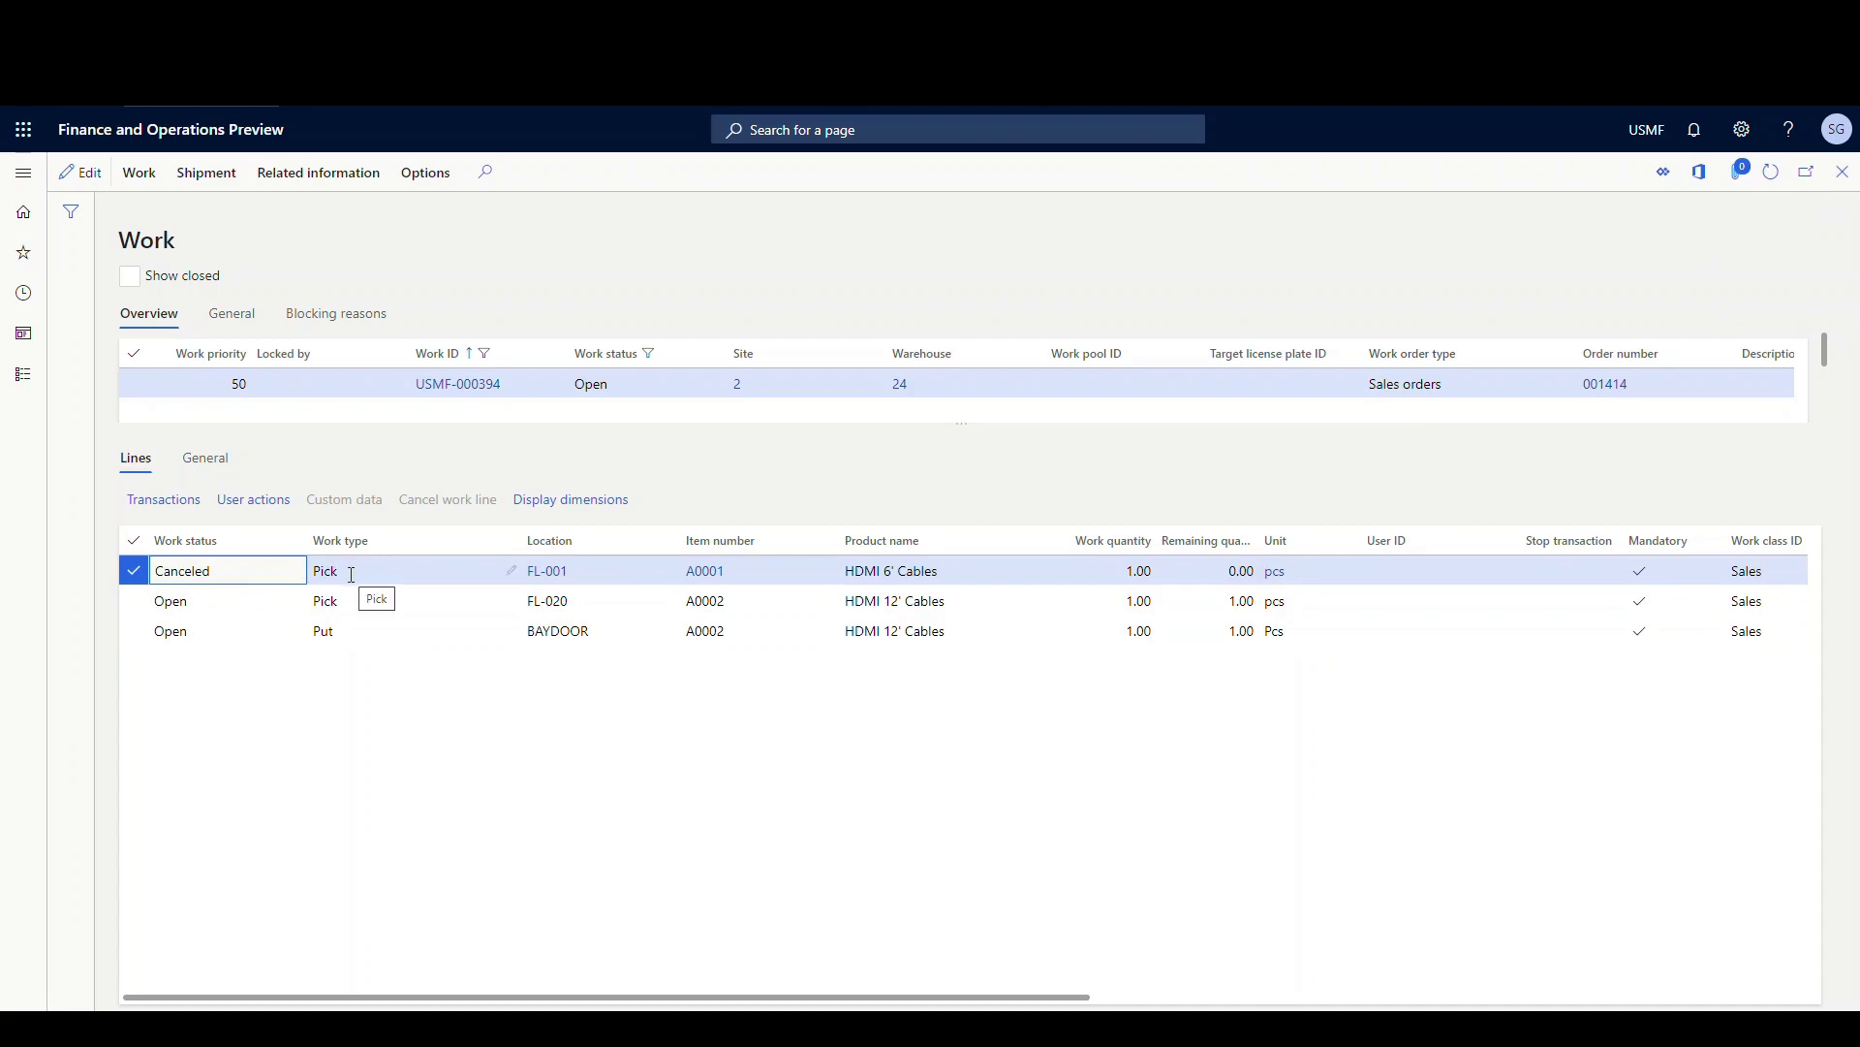
left_click(365, 602)
left_click(368, 642)
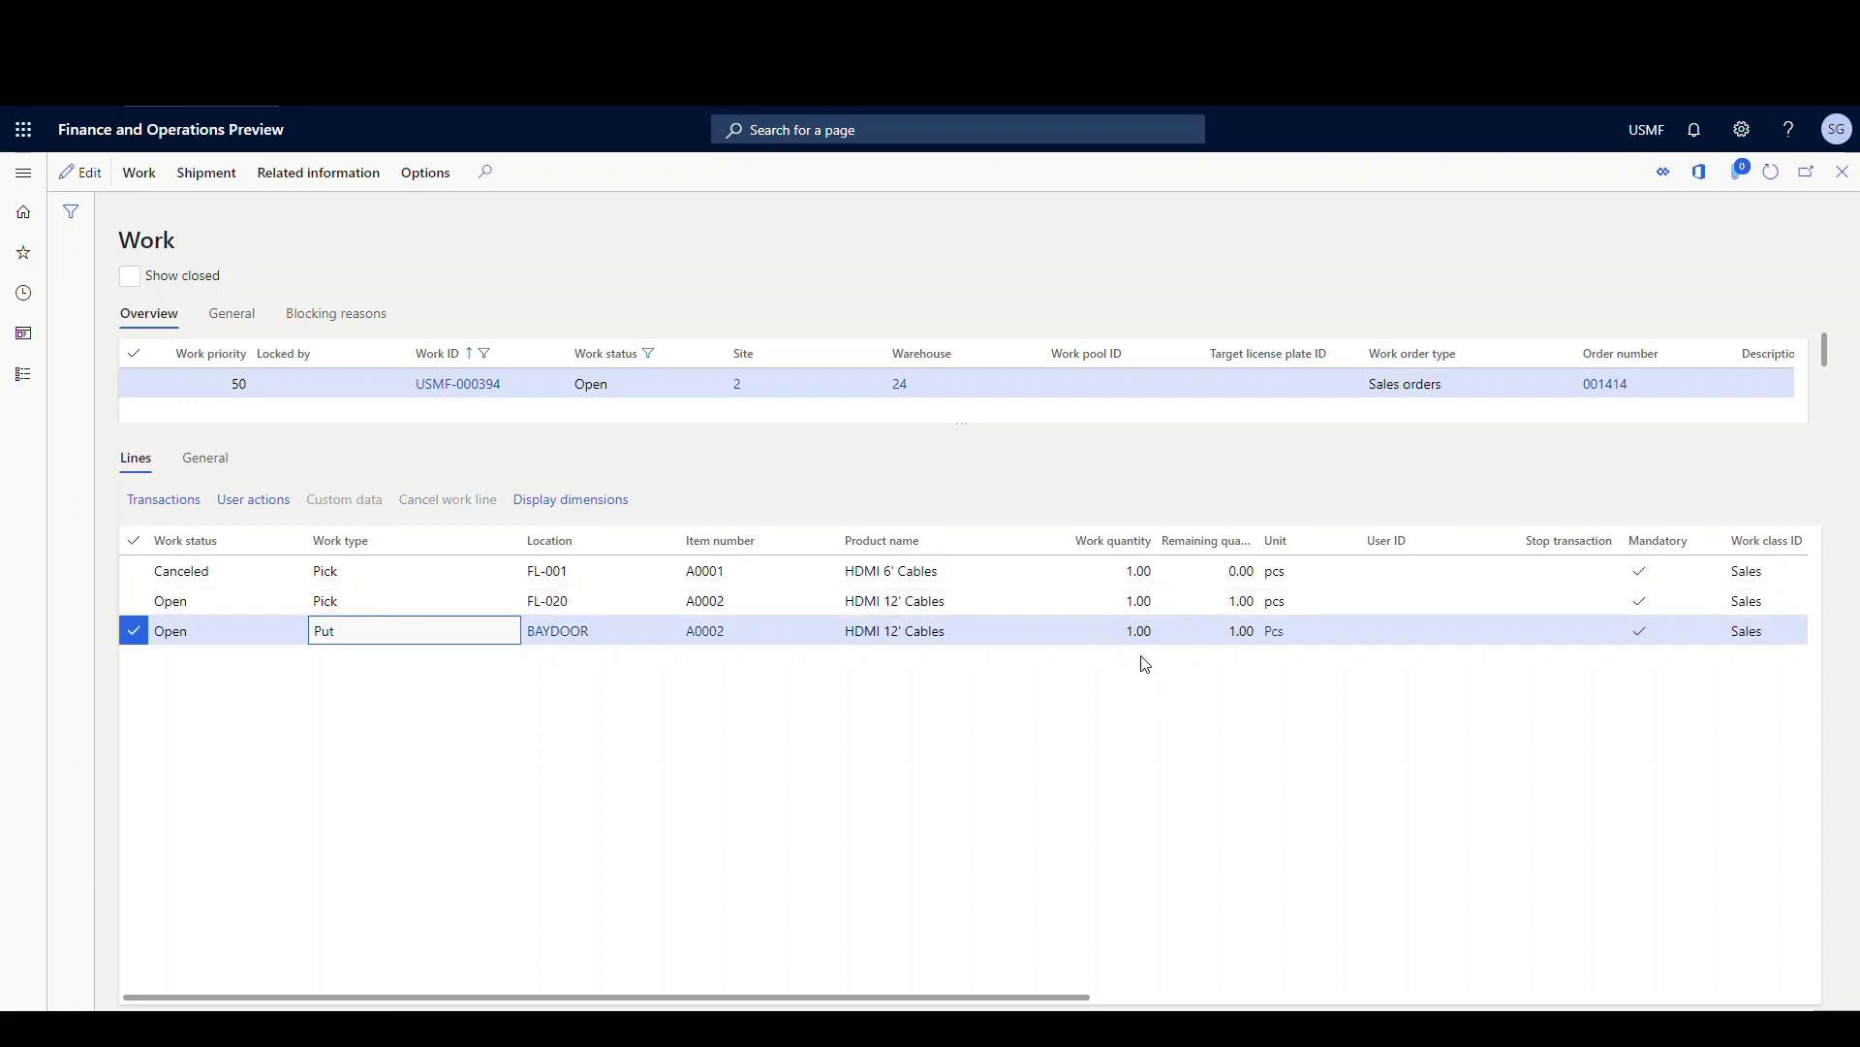
left_click(1839, 172)
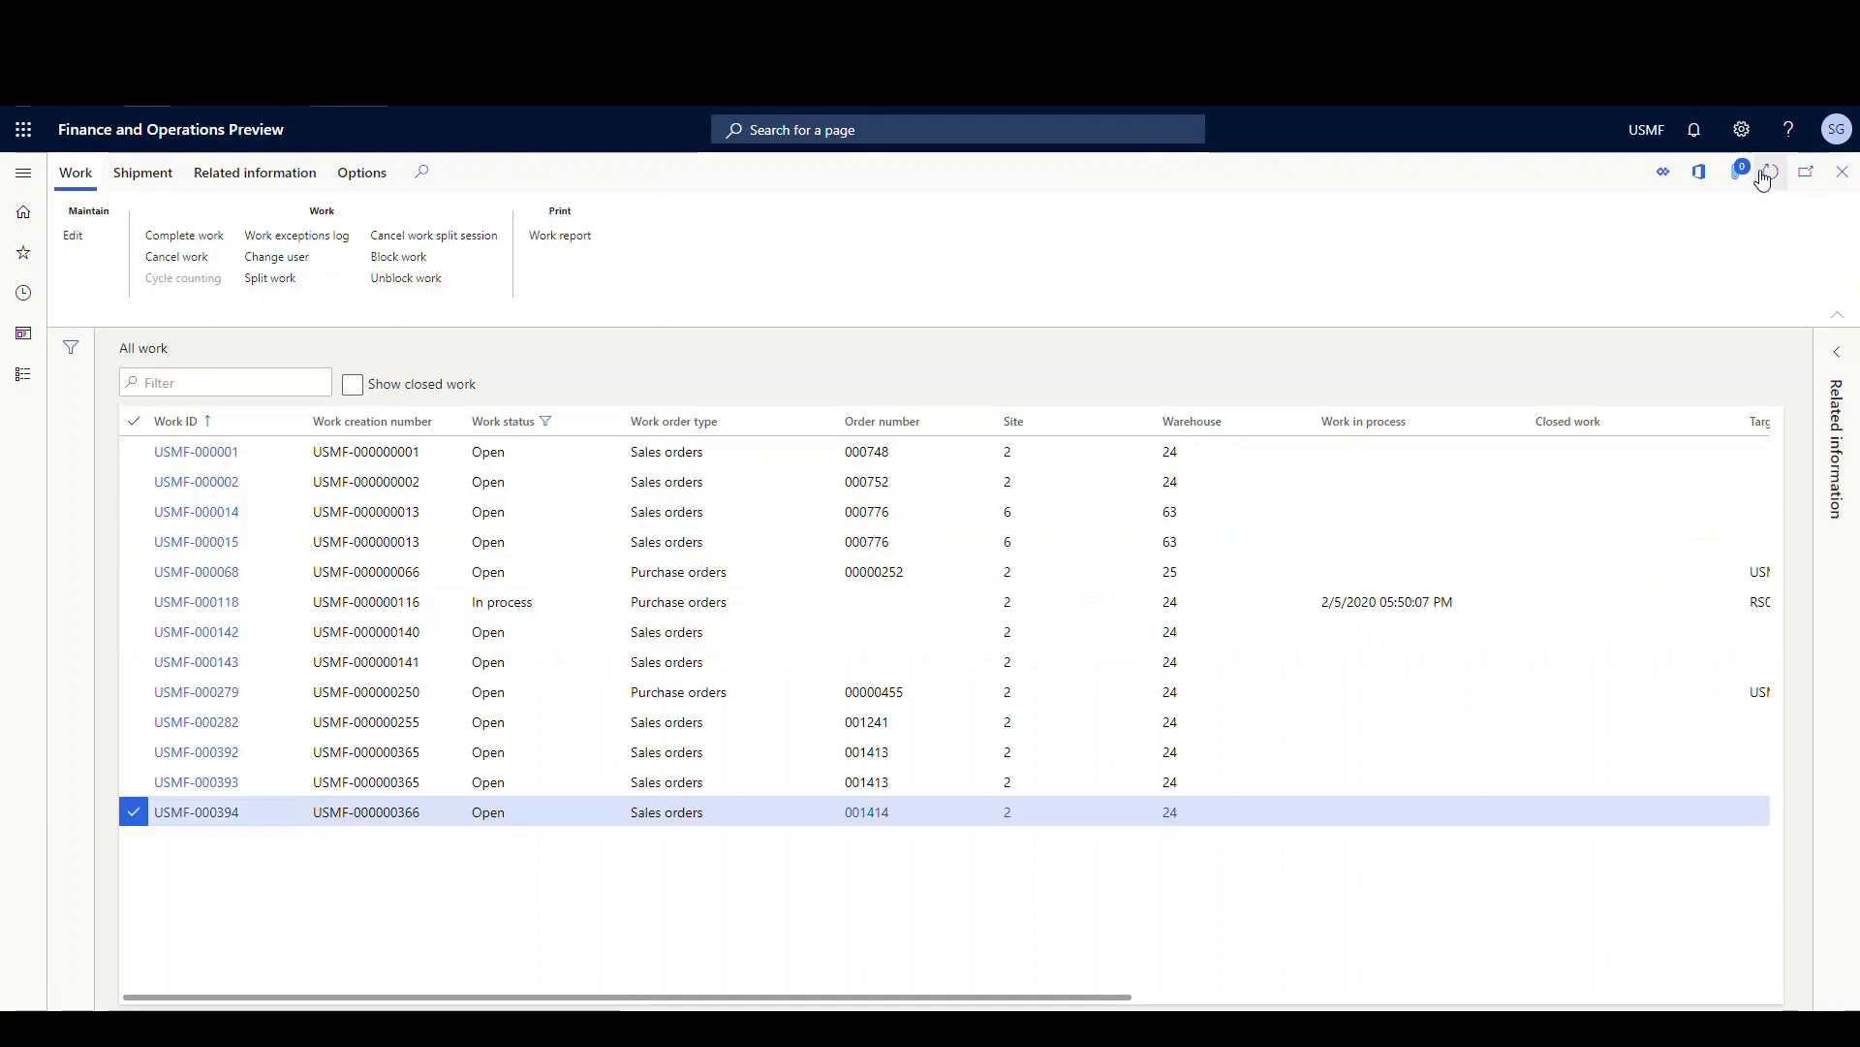
Refresh All work and open USMF-000395 to review its A0001 pick and put lines
left_click(1765, 178)
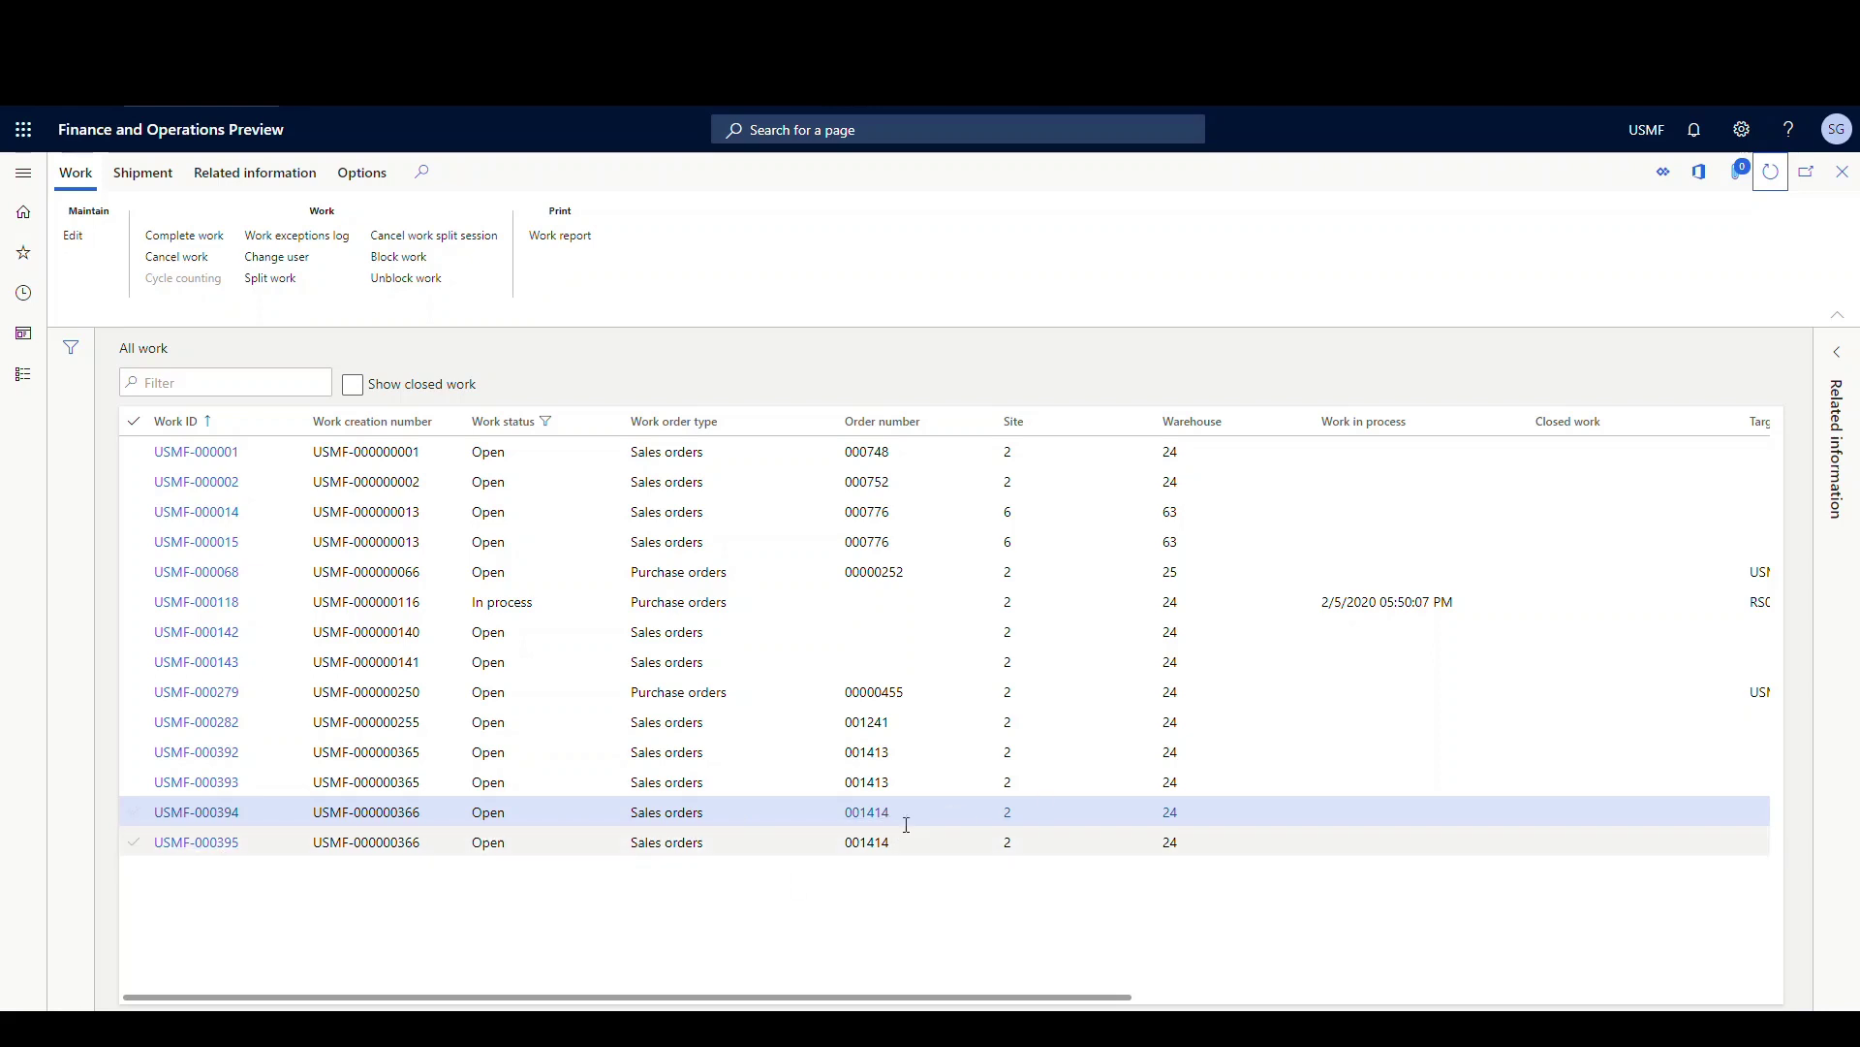
left_click(176, 843)
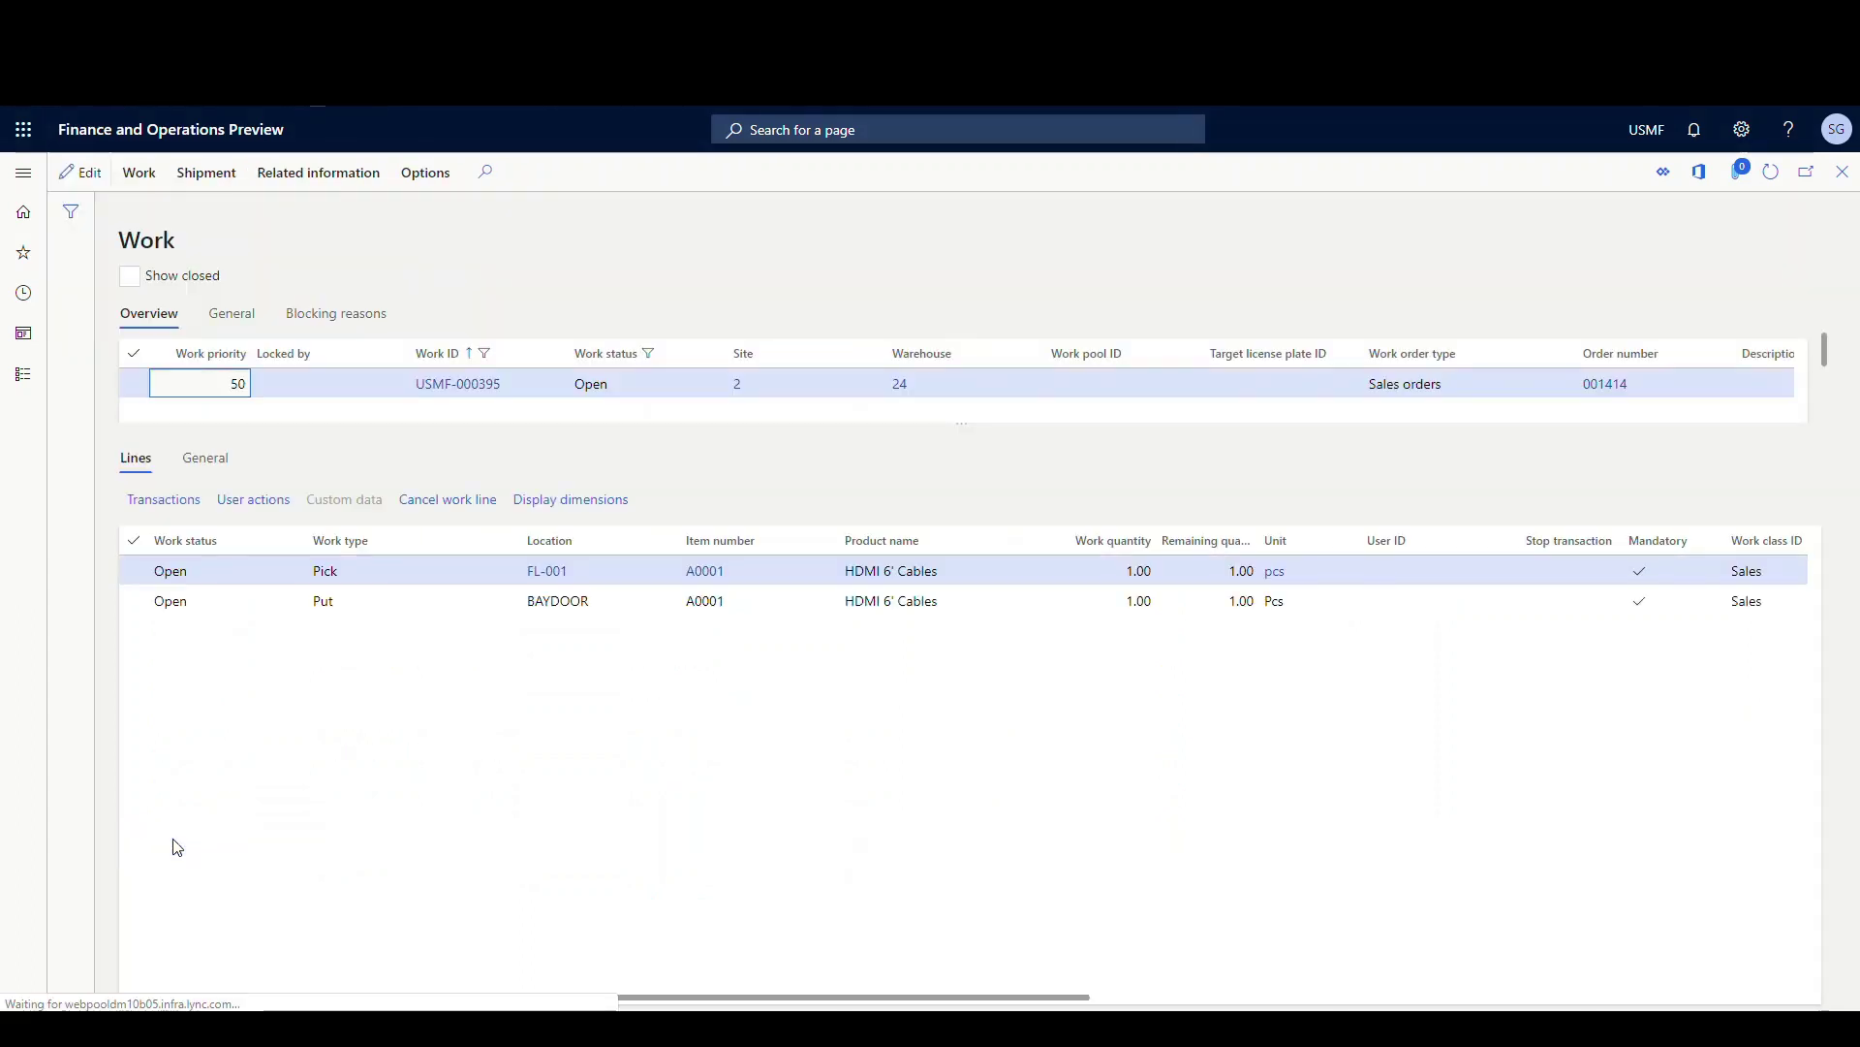
left_click(407, 578)
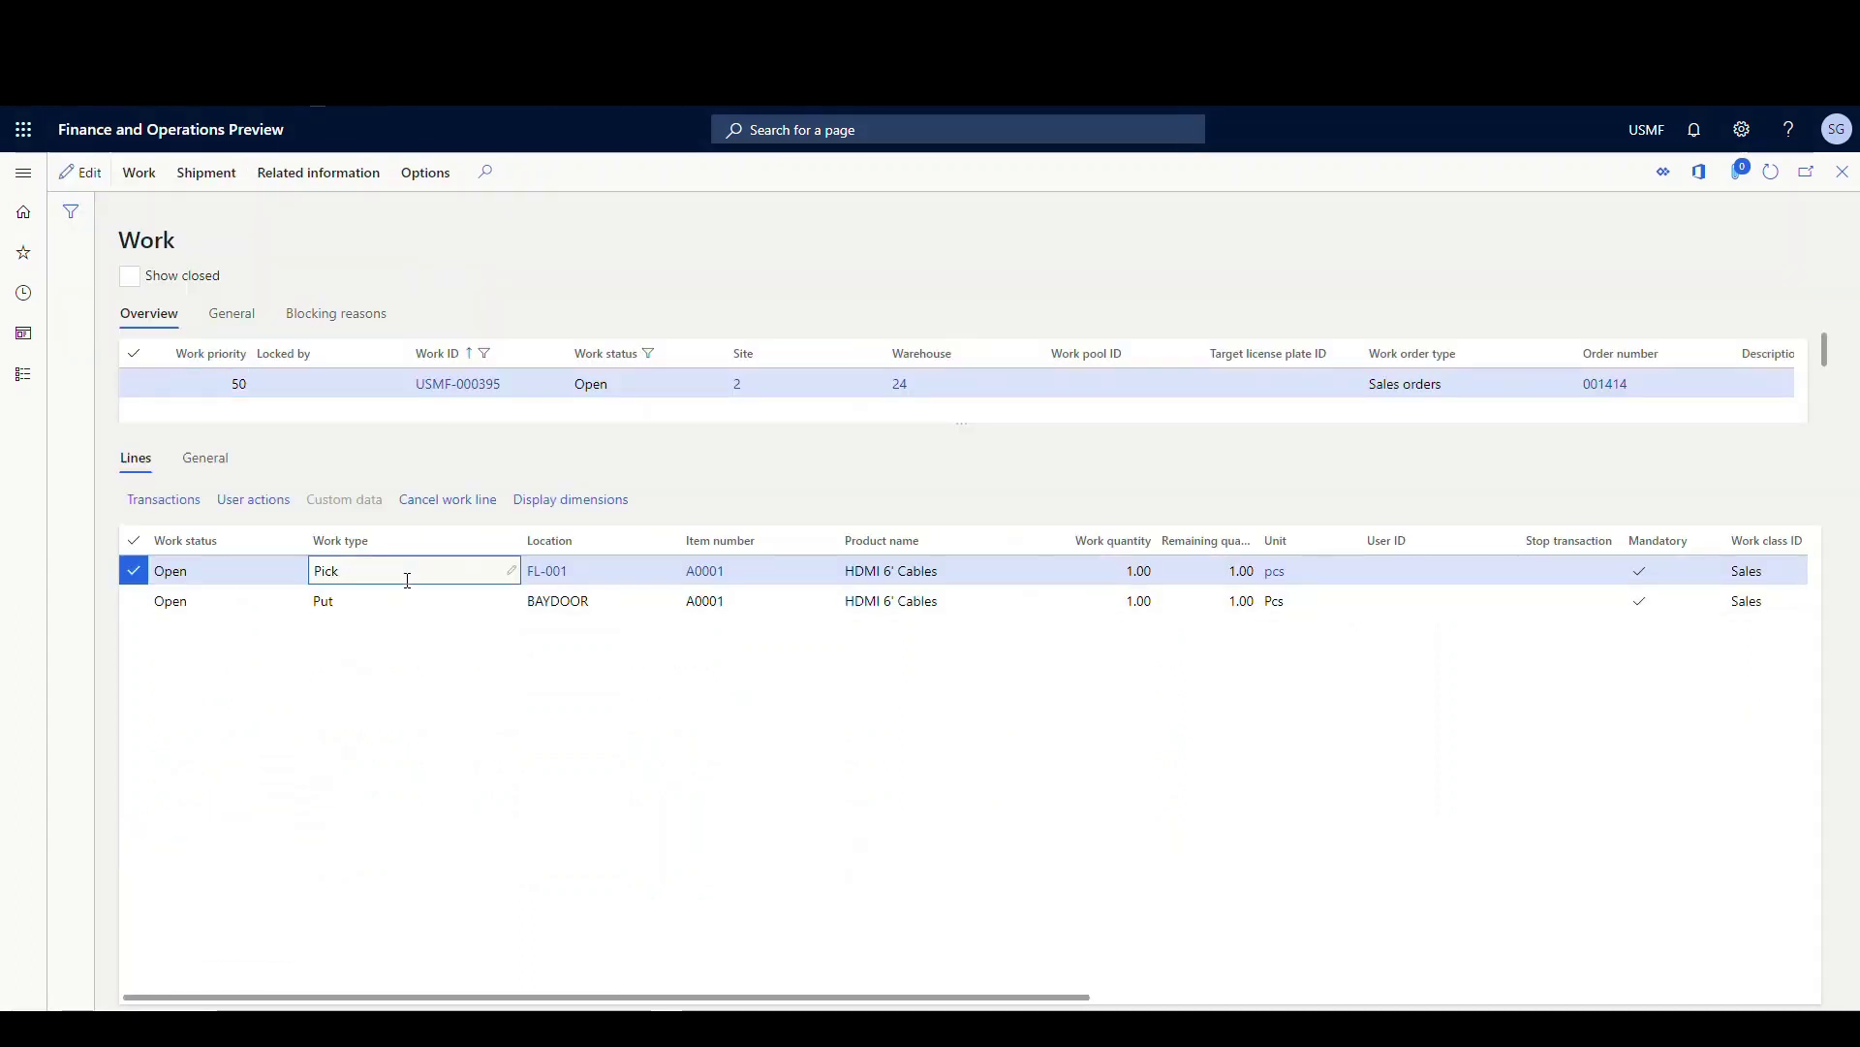
left_click(431, 592)
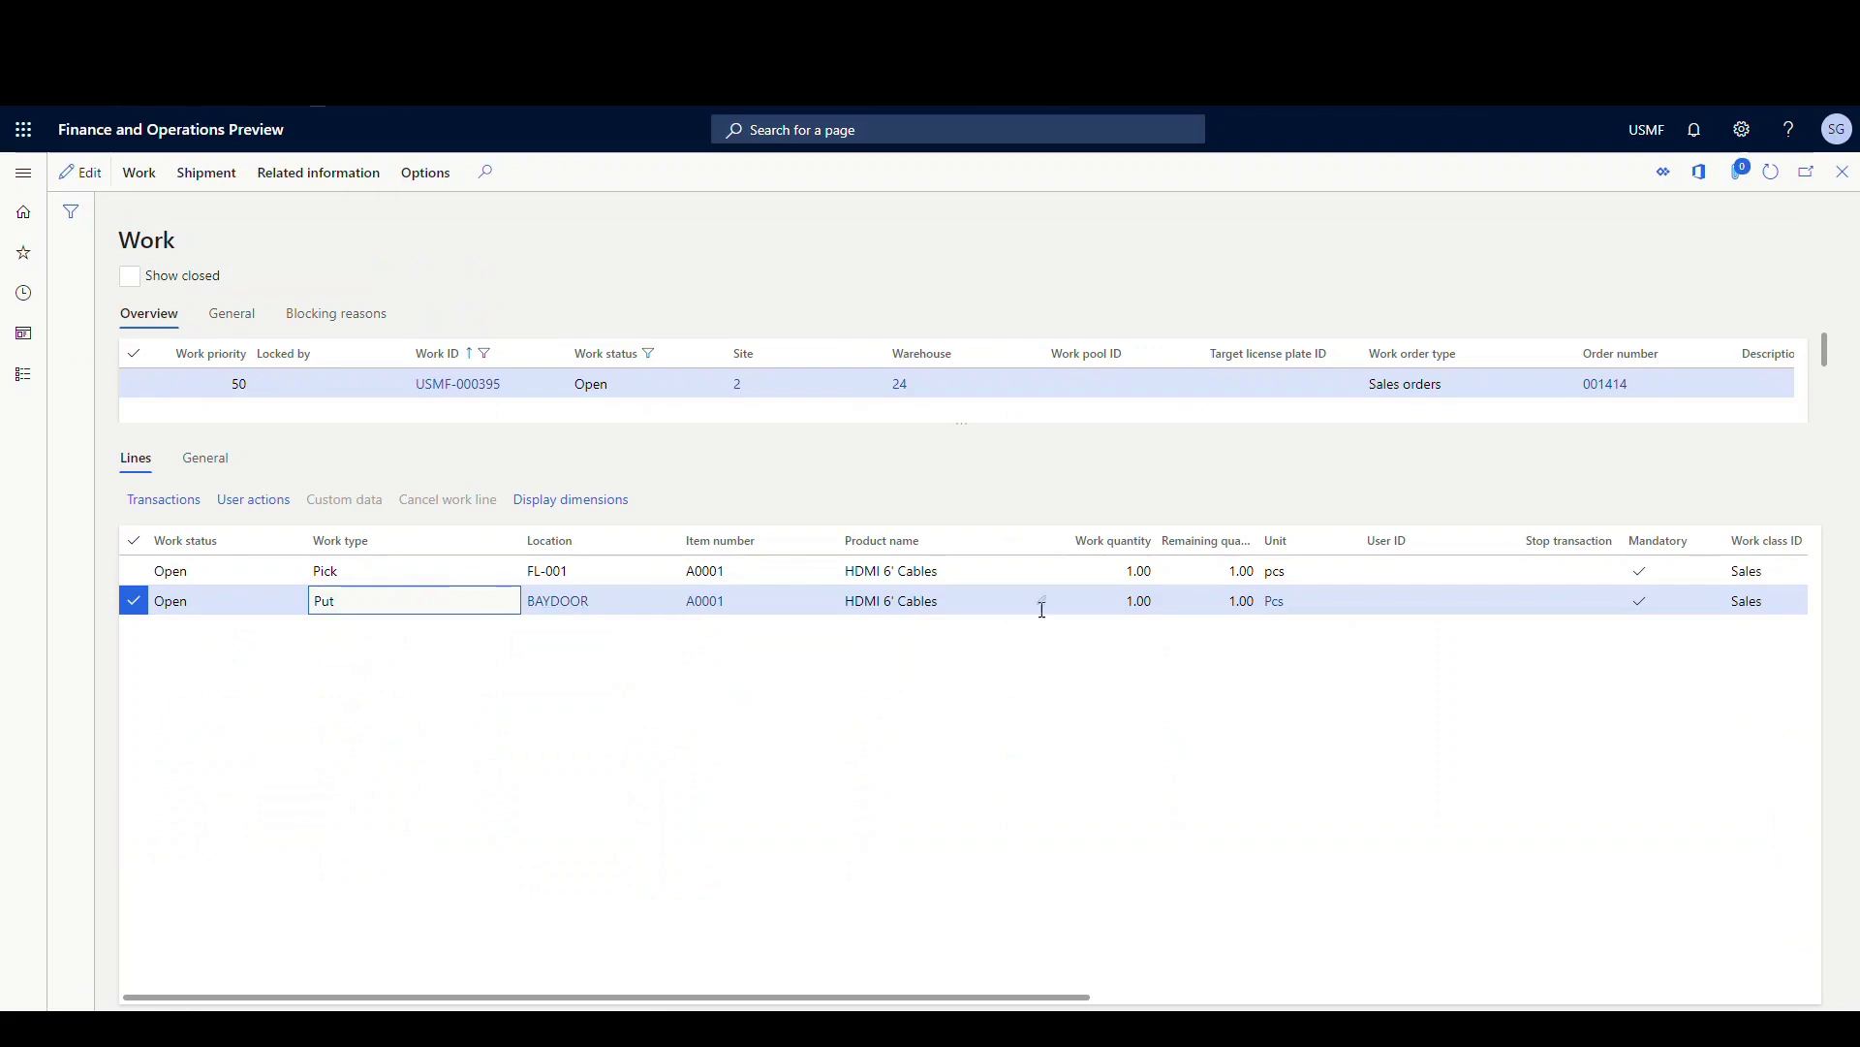